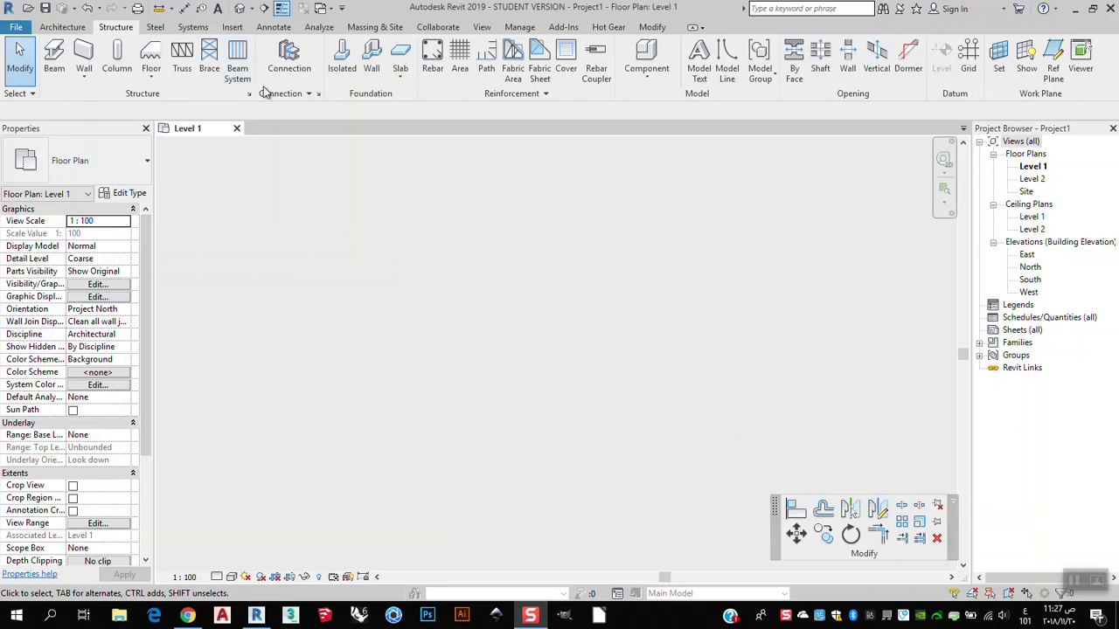
Place two M_Desk 1830 x 915mm components on Level 1, the second up and to the right of the first.
{"action": "left_click", "coordinate": [62, 27]}
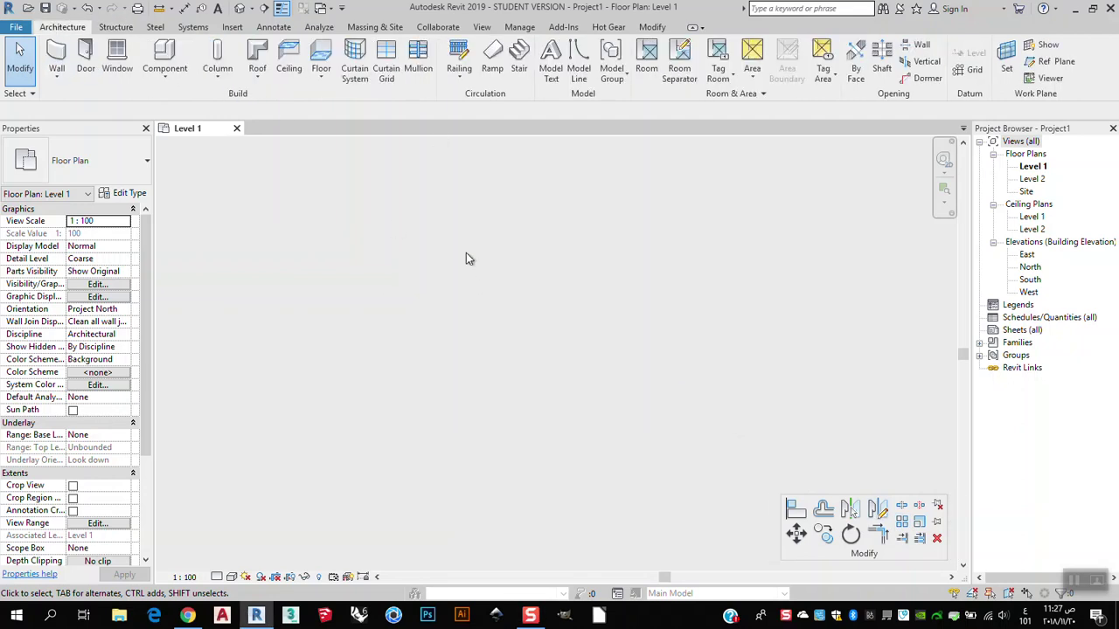
{"action": "left_click", "coordinate": [169, 81]}
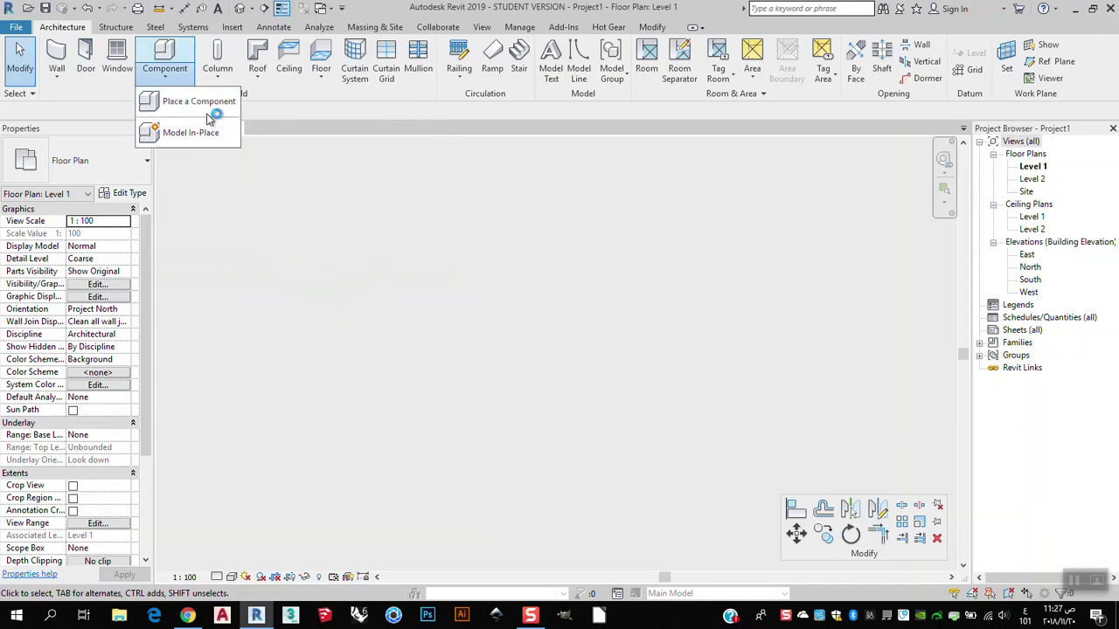
{"action": "left_click", "coordinate": [198, 102]}
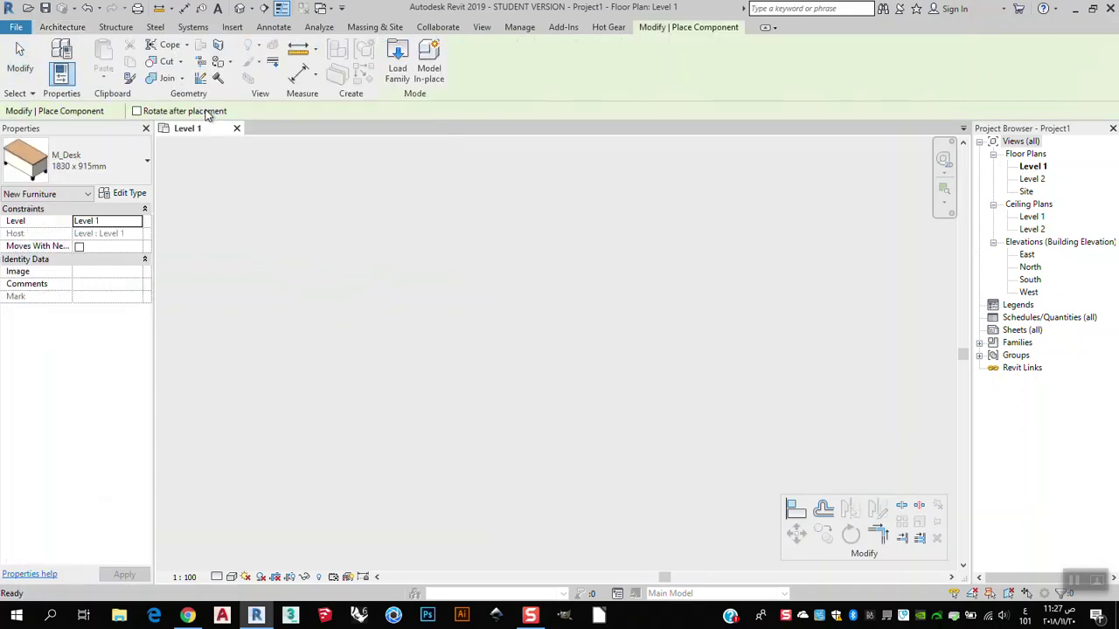
{"action": "left_click", "coordinate": [101, 173]}
{"action": "left_click", "coordinate": [98, 276]}
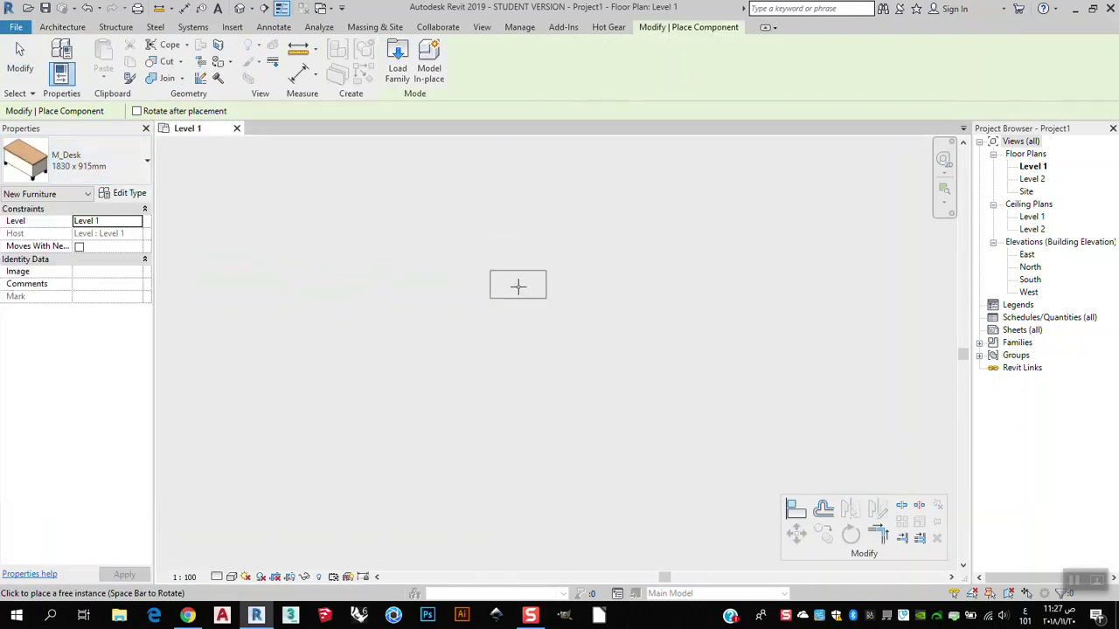
{"action": "left_click", "coordinate": [548, 311]}
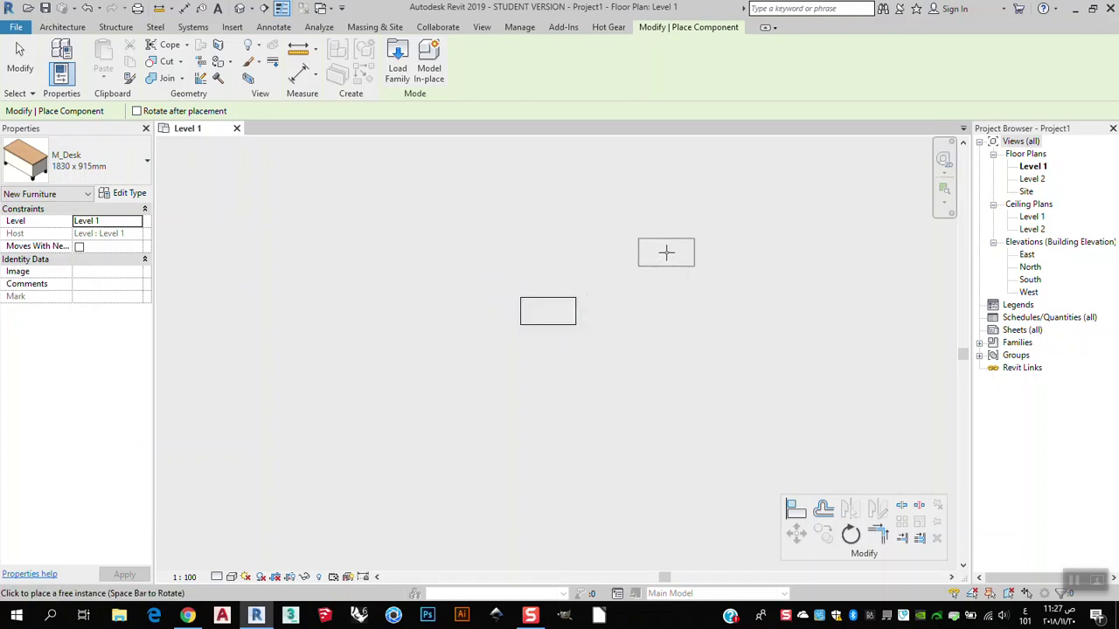
{"action": "left_click", "coordinate": [663, 247]}
{"action": "left_click", "coordinate": [19, 63]}
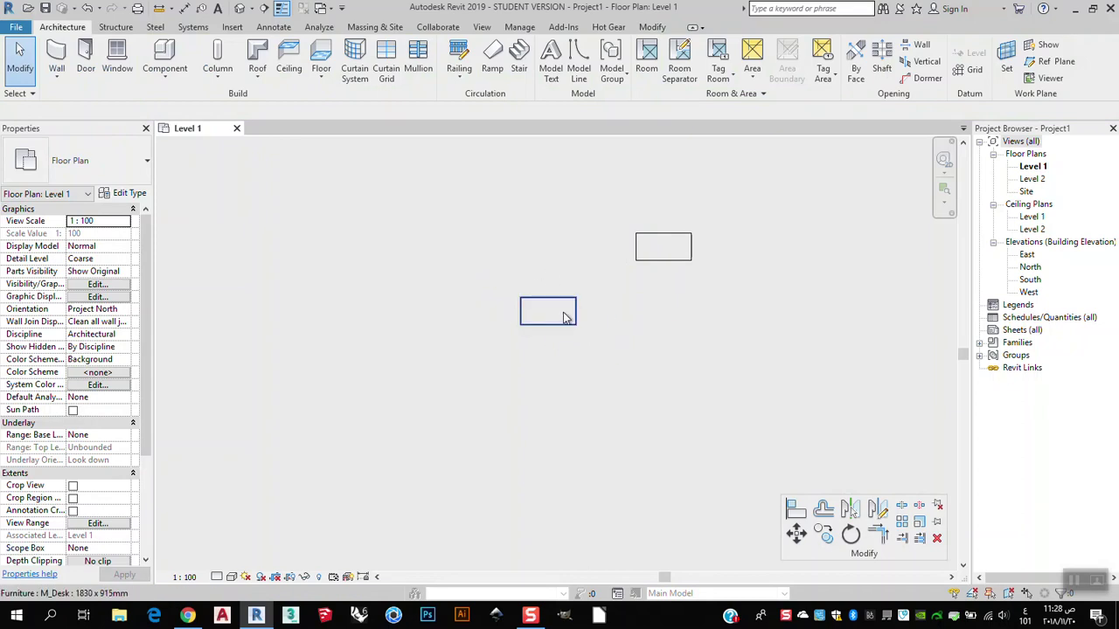
{"action": "left_click", "coordinate": [684, 262]}
{"action": "left_click", "coordinate": [723, 254]}
{"action": "left_click", "coordinate": [673, 260]}
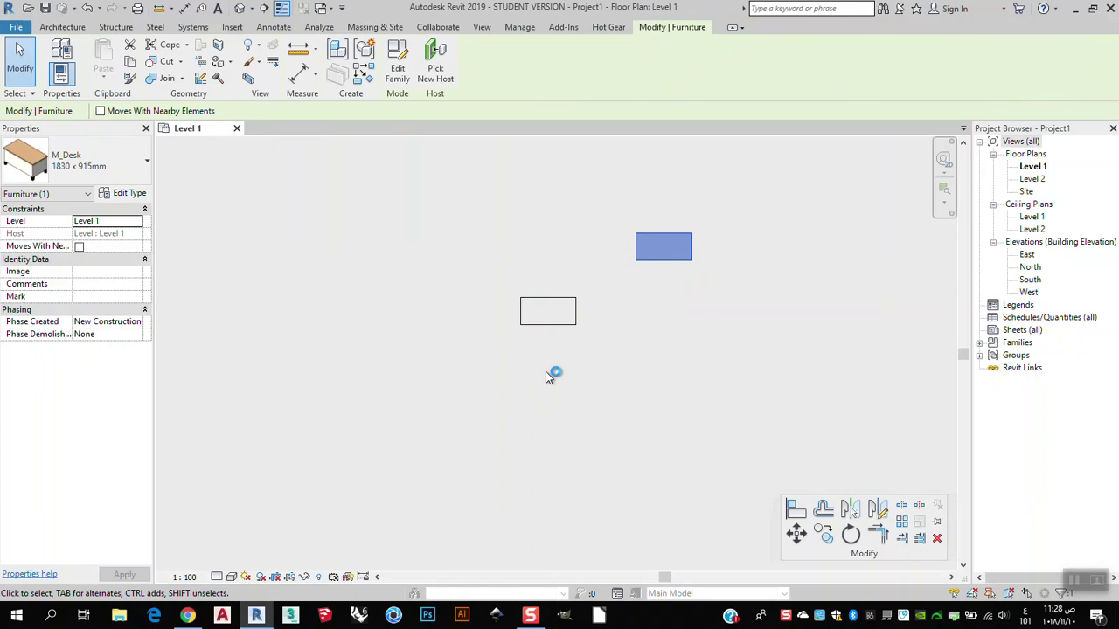
{"action": "left_click", "coordinate": [818, 341]}
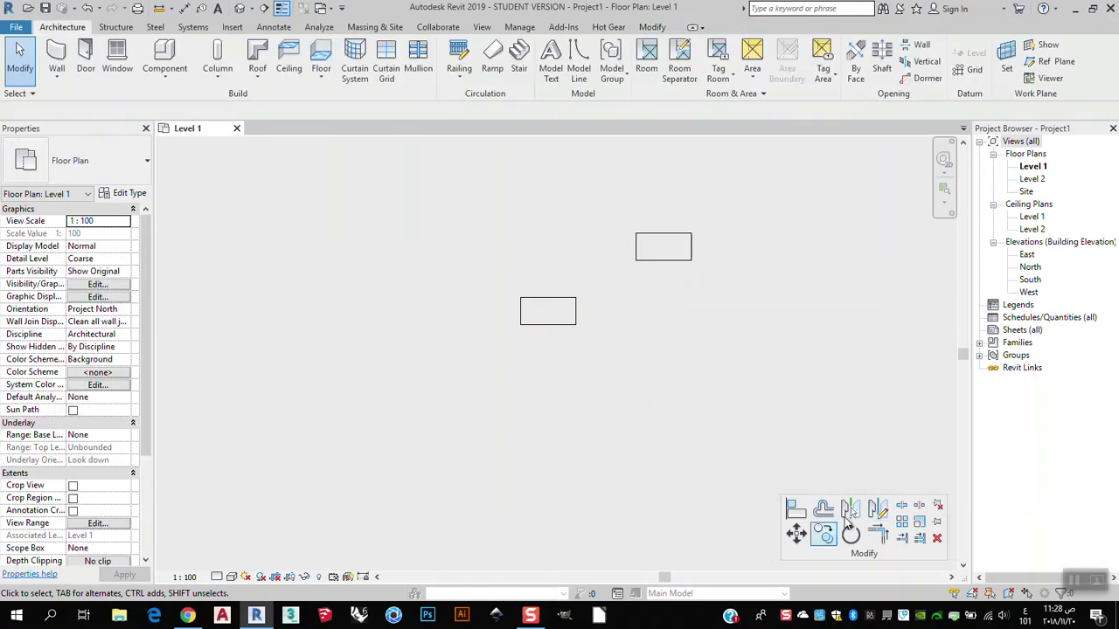
Start a radial array of the upper desk and place its center of rotation at the middle of the lower desk.
{"action": "left_click", "coordinate": [902, 521]}
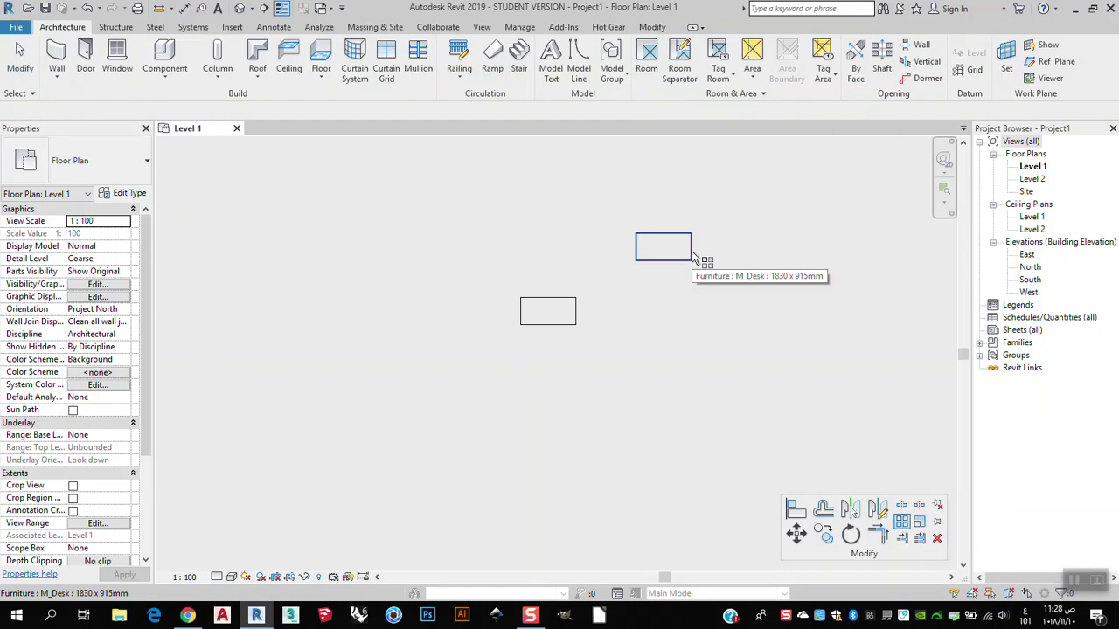
{"action": "left_click", "coordinate": [693, 257]}
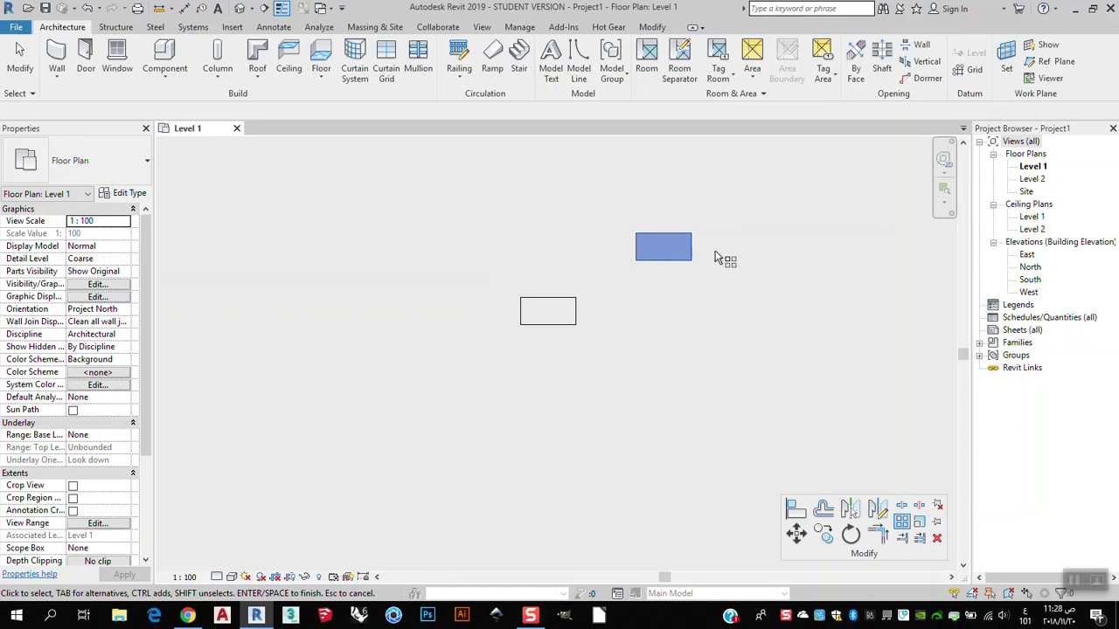
{"action": "key", "text": "Return"}
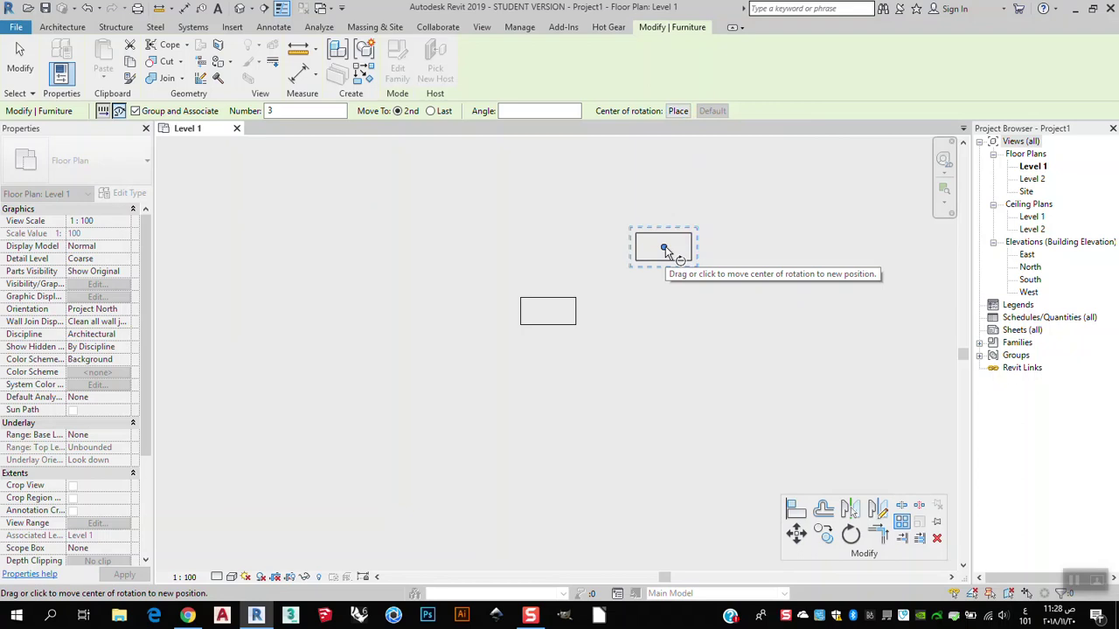
{"action": "left_click", "coordinate": [680, 111]}
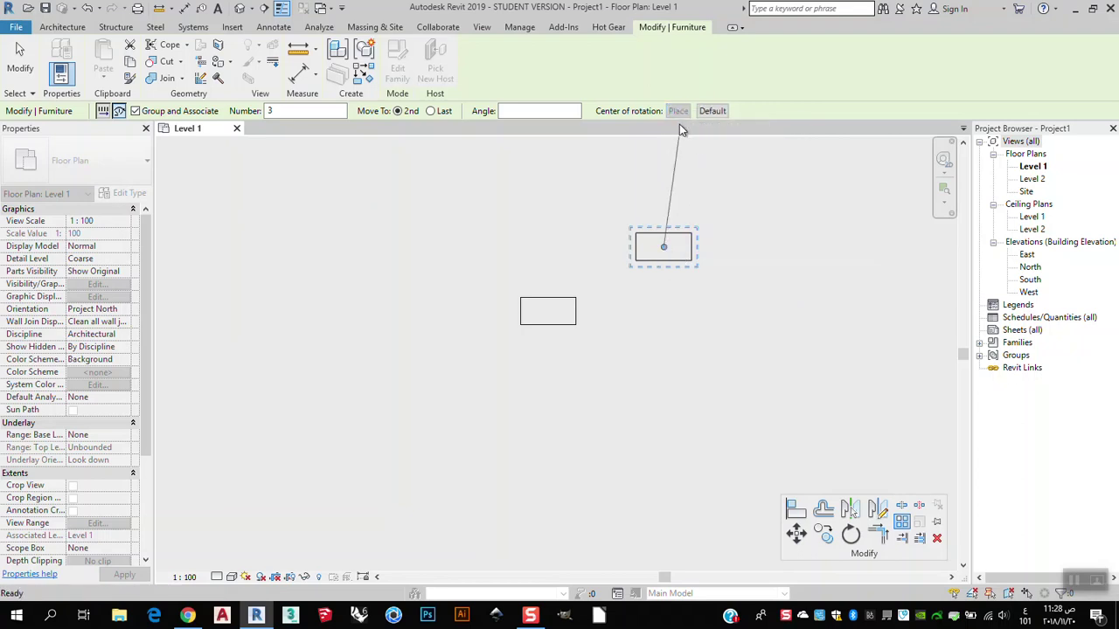
{"action": "left_click", "coordinate": [549, 312]}
{"action": "left_click", "coordinate": [550, 312]}
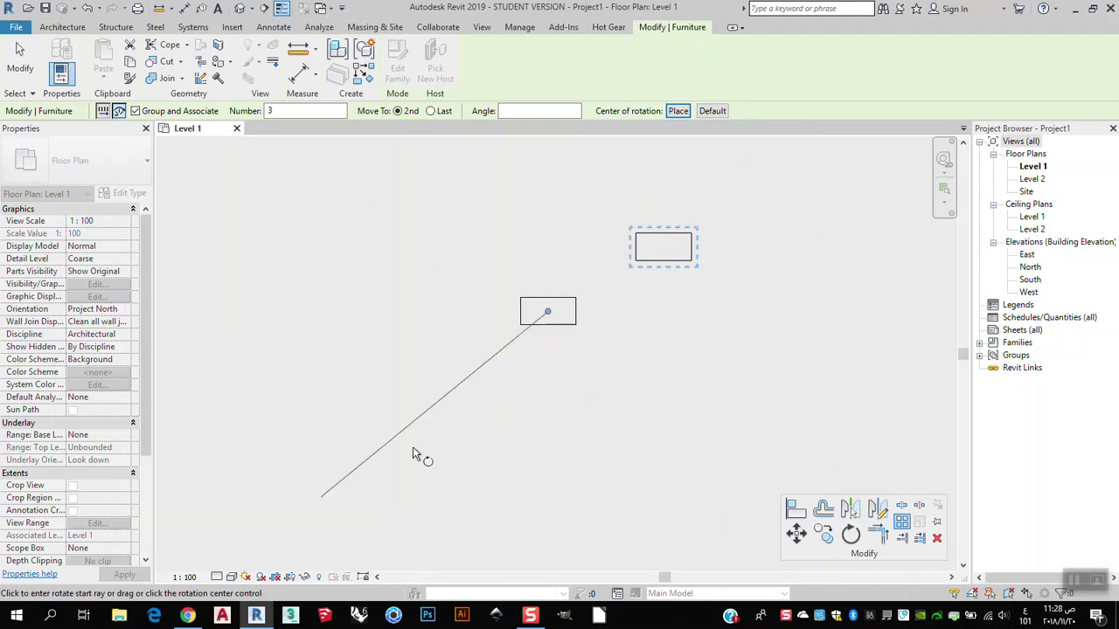
{"action": "left_click", "coordinate": [548, 312]}
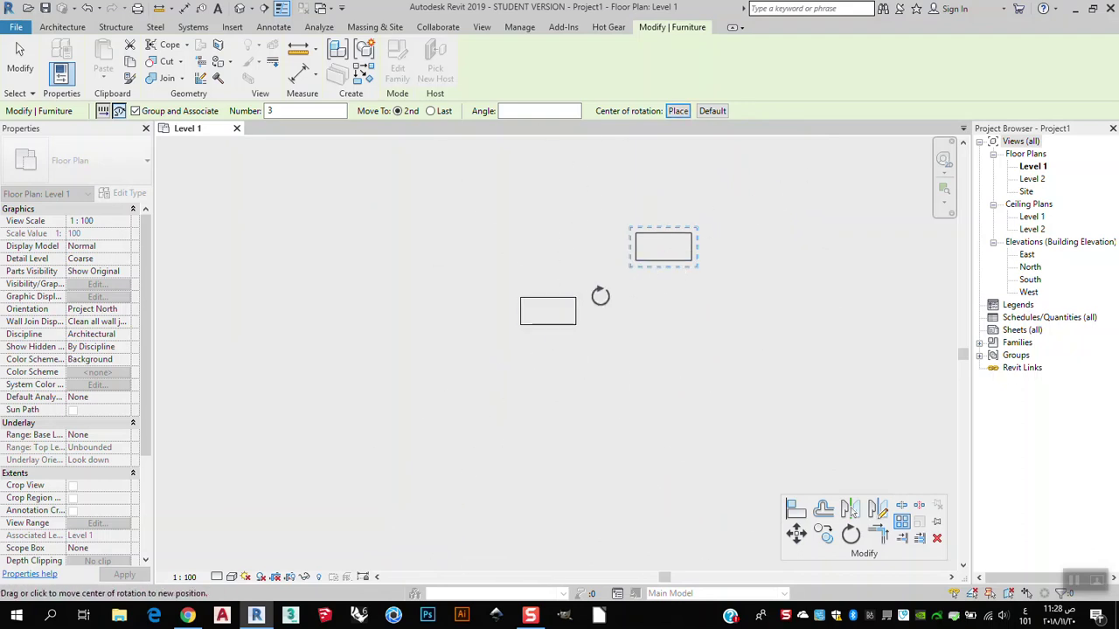
{"action": "left_click", "coordinate": [664, 251]}
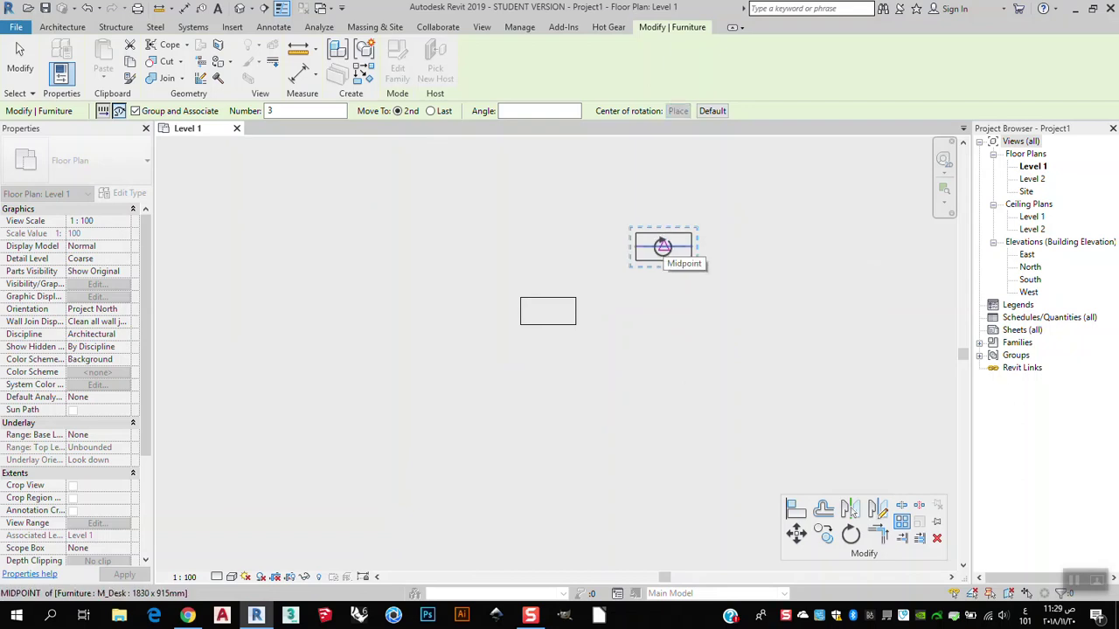
{"action": "left_click", "coordinate": [547, 311]}
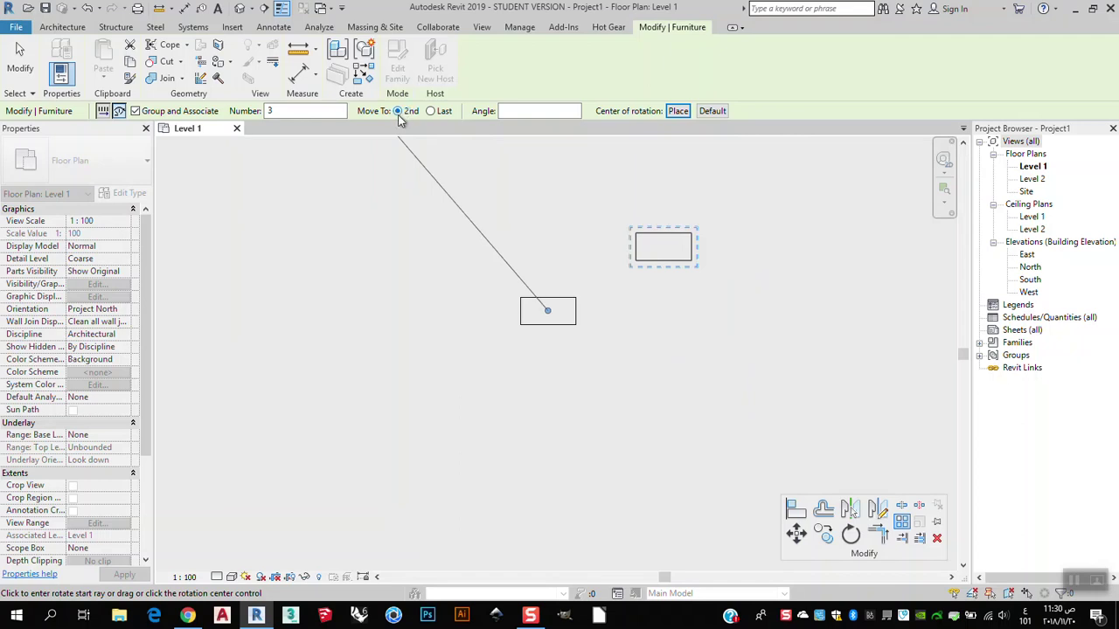
Sweep the radial array counterclockwise from the upper desk's outer corner to just above the central desk, and set the array count to 5.
{"action": "left_click", "coordinate": [691, 235]}
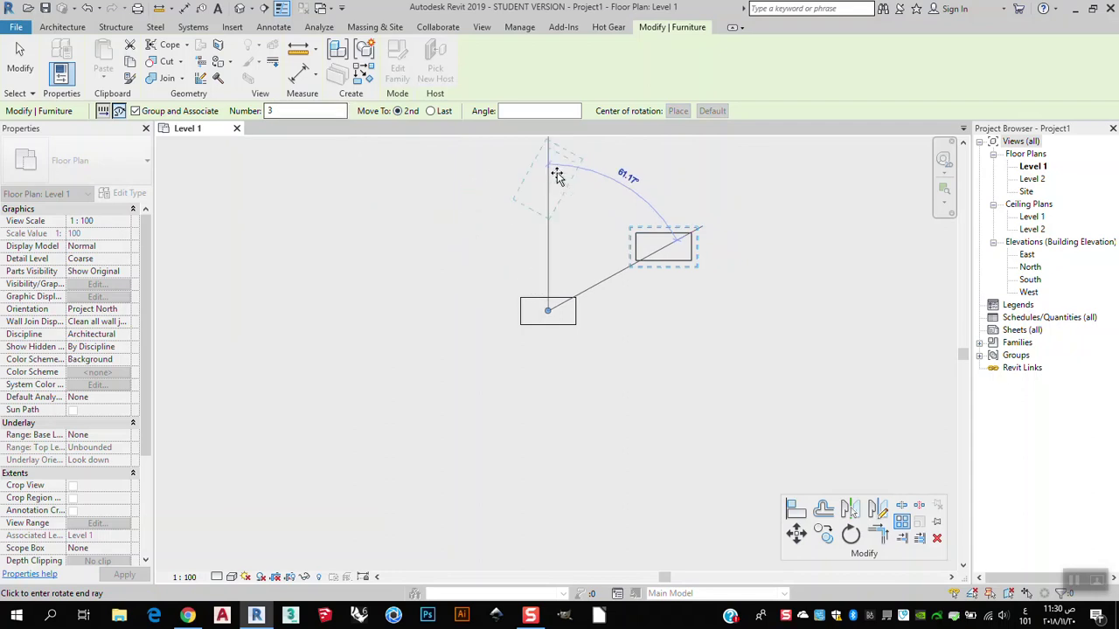
{"action": "left_click", "coordinate": [568, 169]}
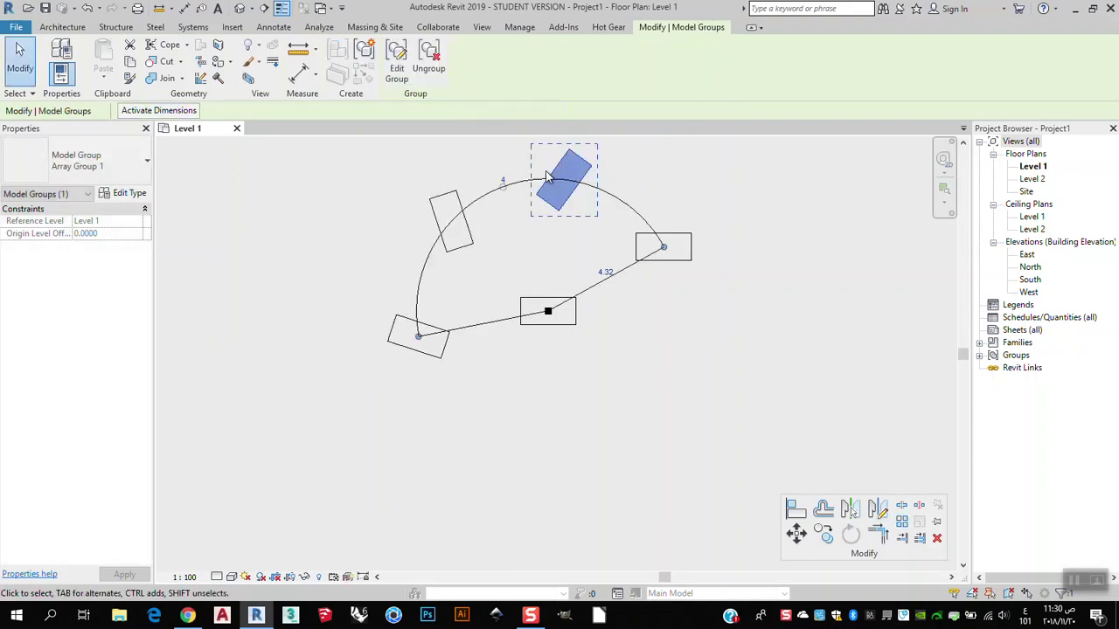
{"action": "left_click", "coordinate": [505, 176]}
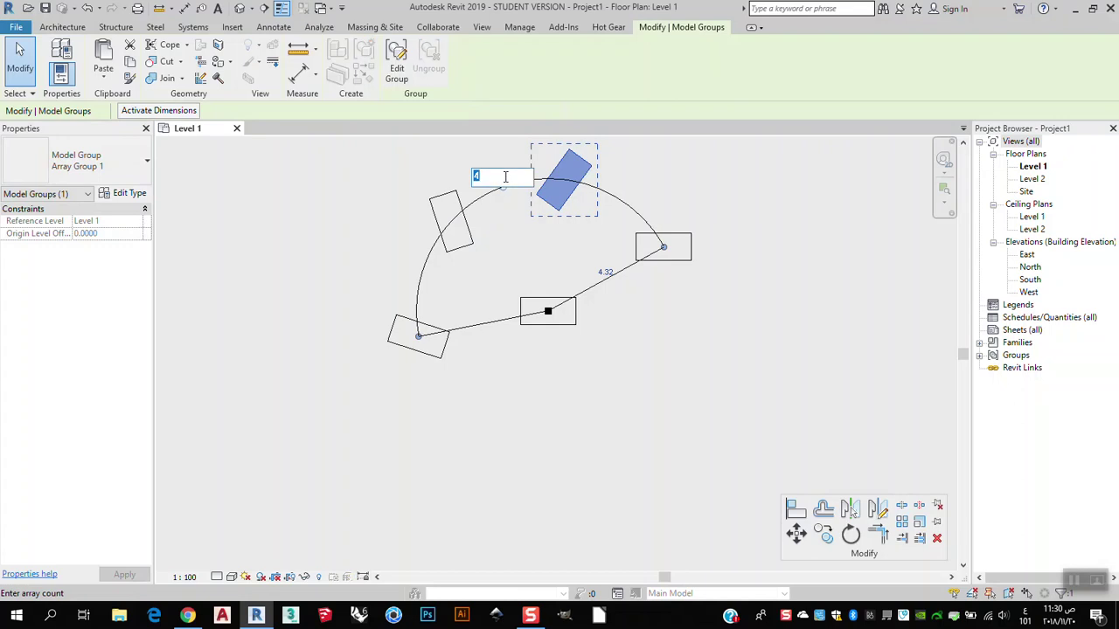
{"action": "key", "text": "Return"}
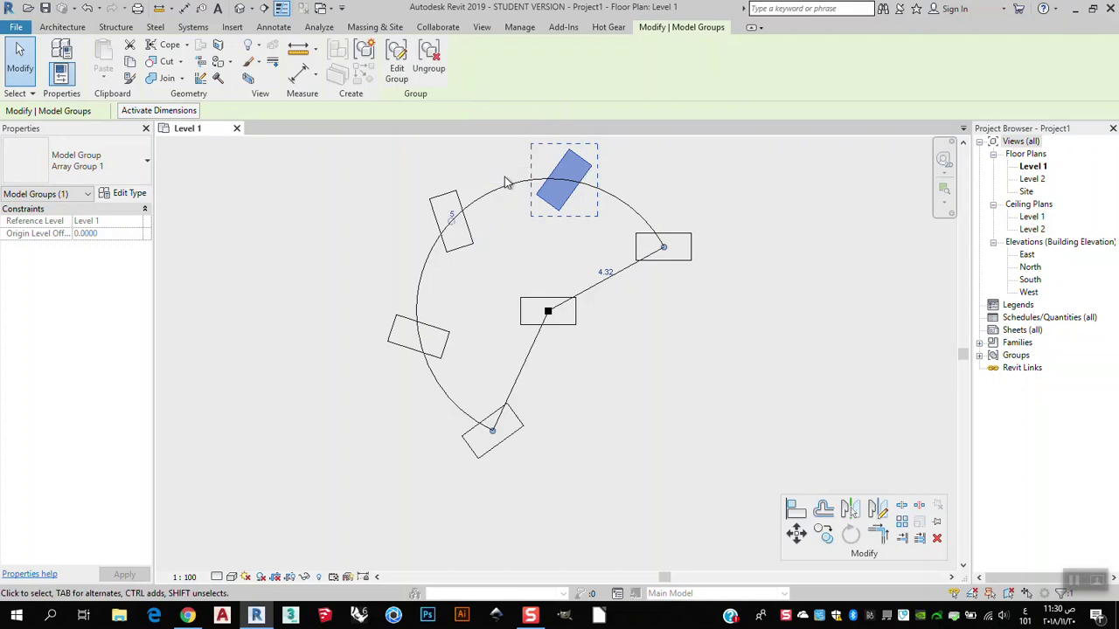
{"action": "left_click", "coordinate": [19, 54]}
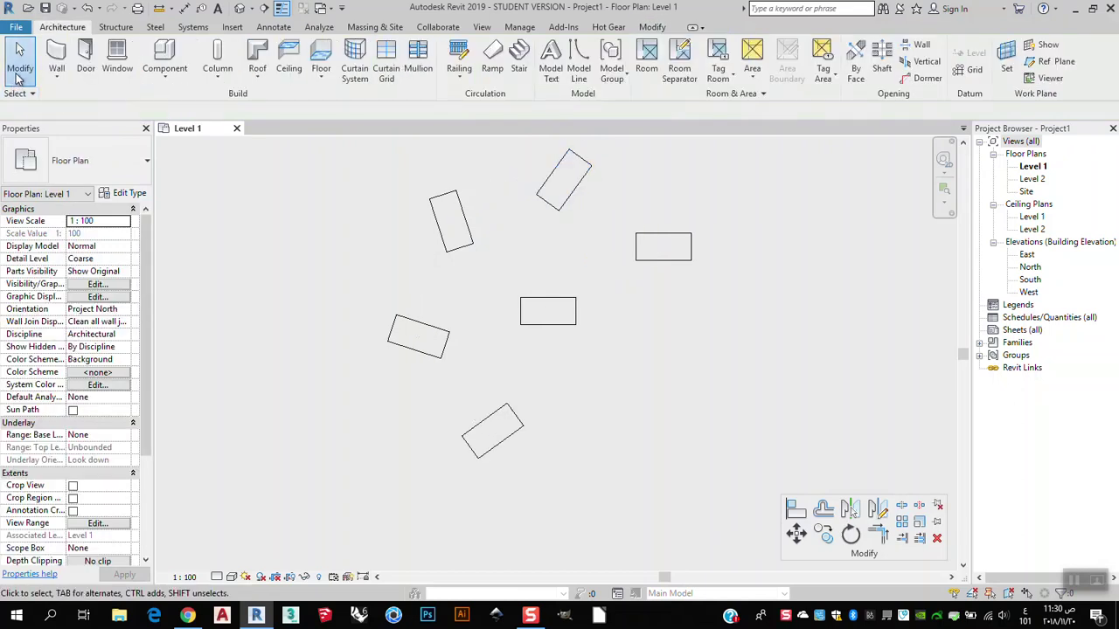
Increase the radial array's count to 6 and extend its end to the first desk to form a full circle.
{"action": "left_click", "coordinate": [661, 253]}
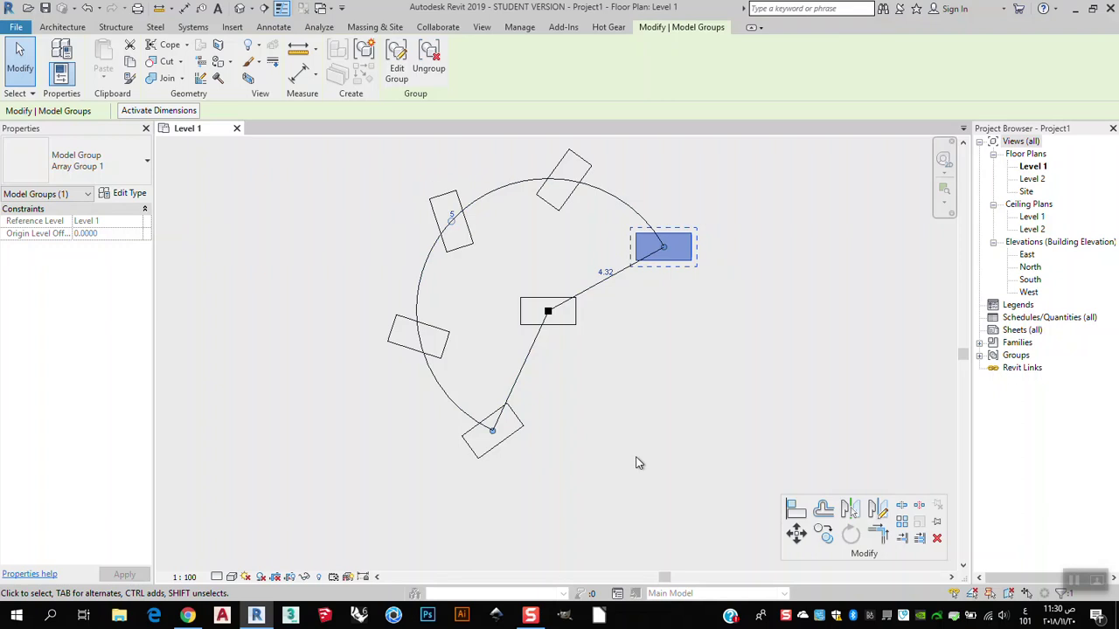
{"action": "left_click", "coordinate": [451, 214]}
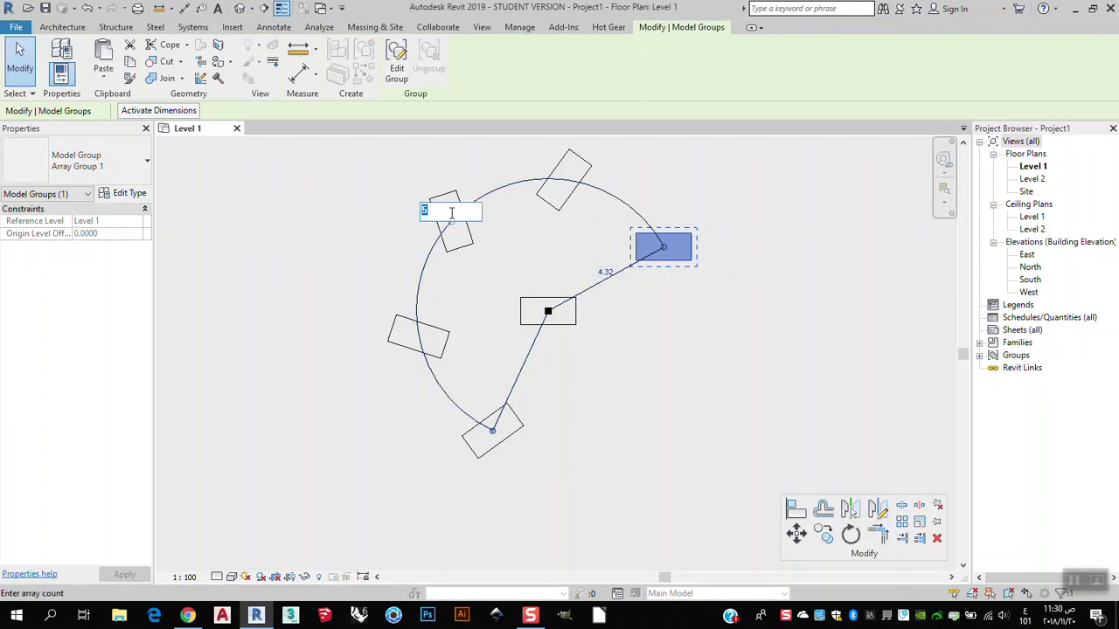
{"action": "type", "text": "6"}
{"action": "key", "text": "Return"}
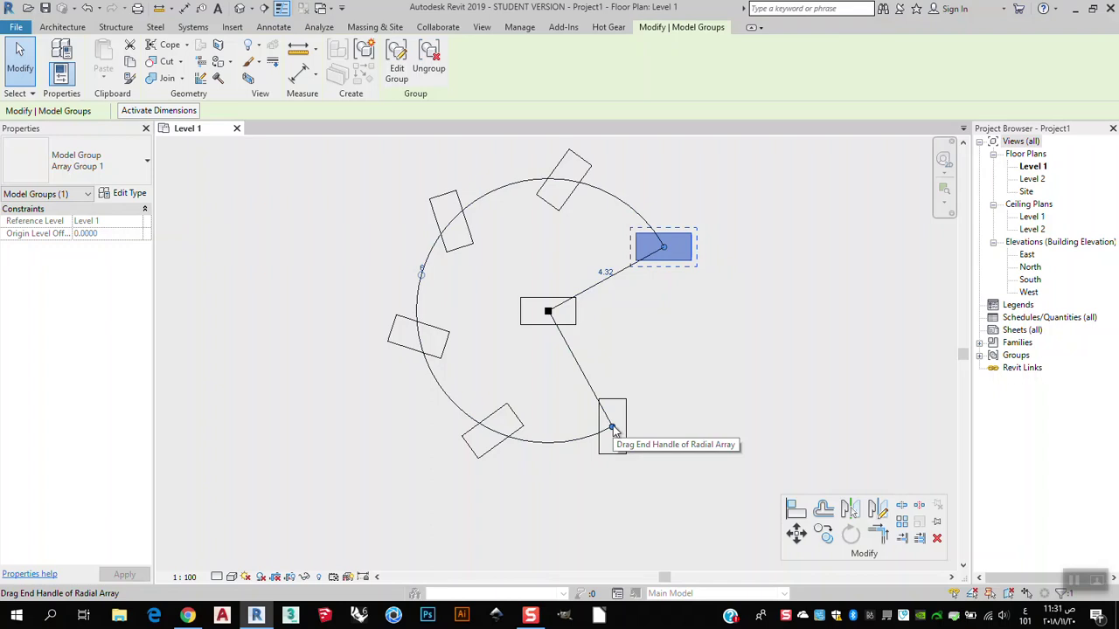
{"action": "left_click_drag", "start_coordinate": [612, 429], "coordinate": [664, 247]}
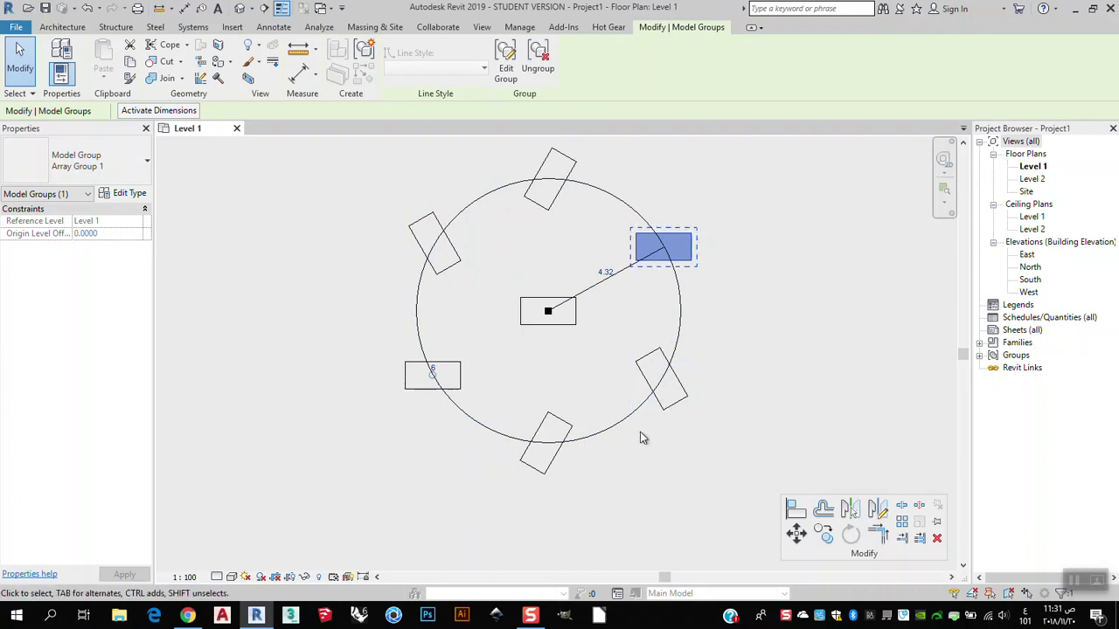
Undo the radial array and start a new one centered on the lower desk, with Move To set to Last.
{"action": "key", "text": "ctrl+z"}
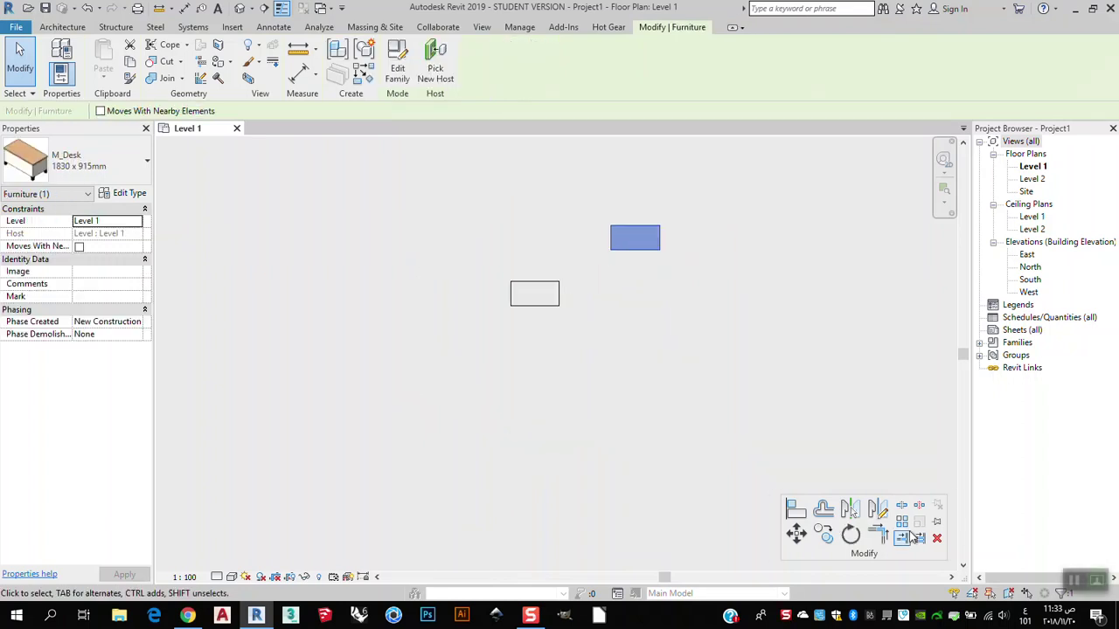
{"action": "left_click", "coordinate": [904, 523]}
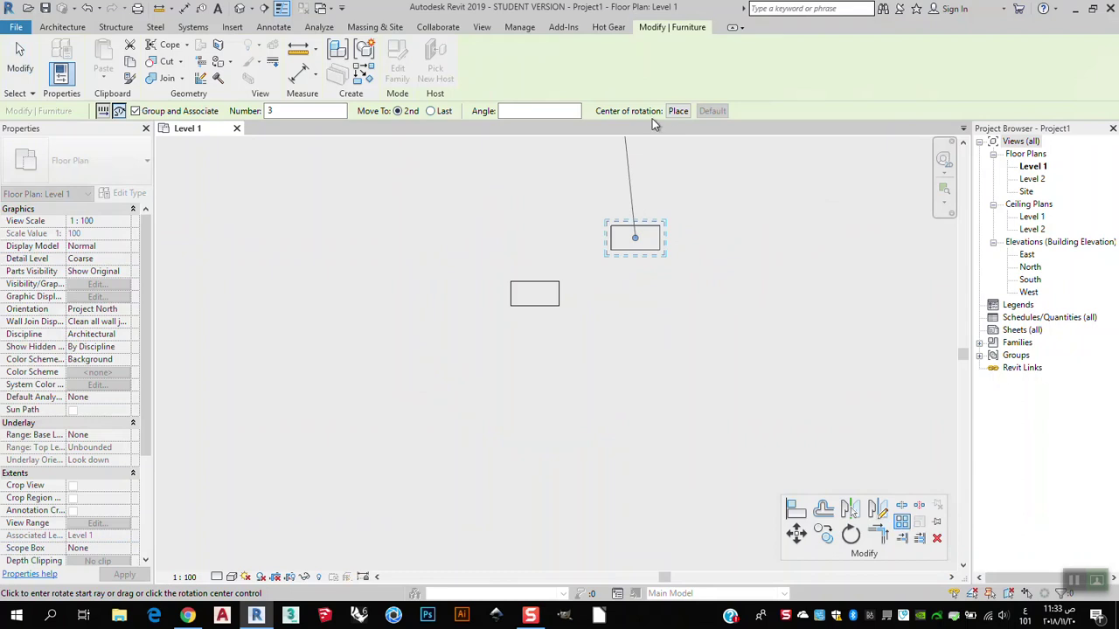
{"action": "left_click", "coordinate": [678, 111]}
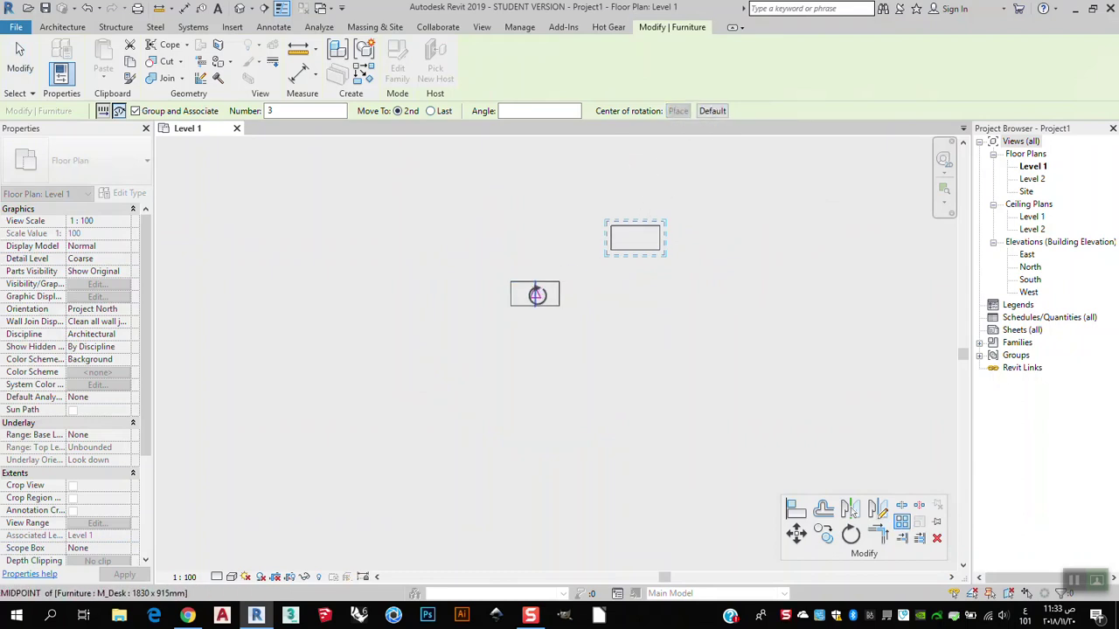
{"action": "left_click", "coordinate": [535, 293]}
{"action": "left_click", "coordinate": [432, 112]}
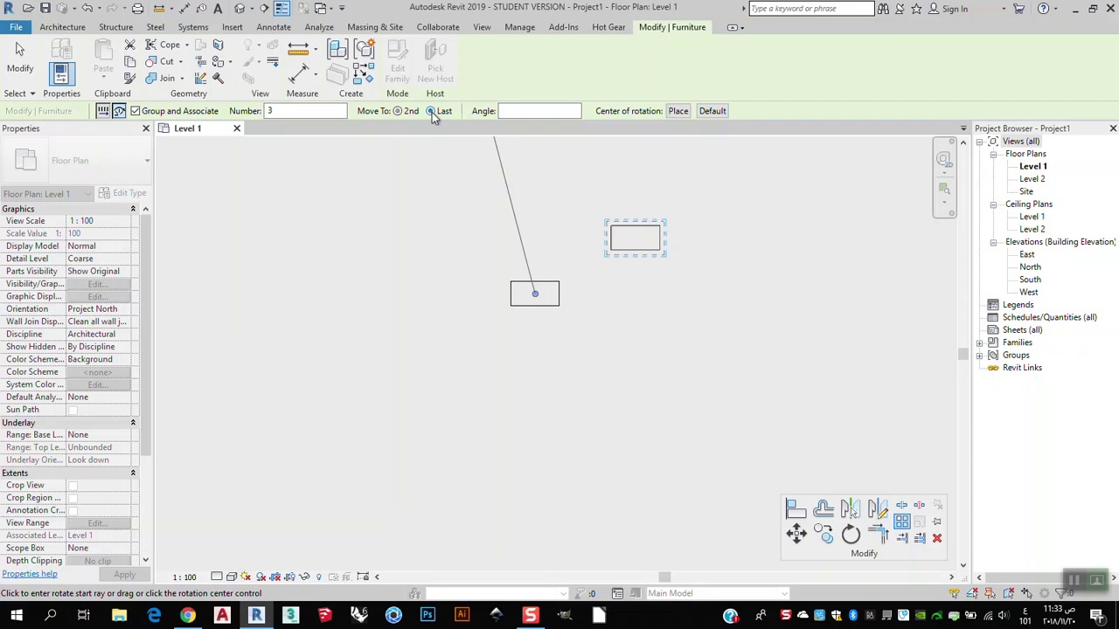
Sweep the array counterclockwise from the upper desk's outer corner to the opposite side of the central desk, with a count of 4.
{"action": "left_click", "coordinate": [660, 226]}
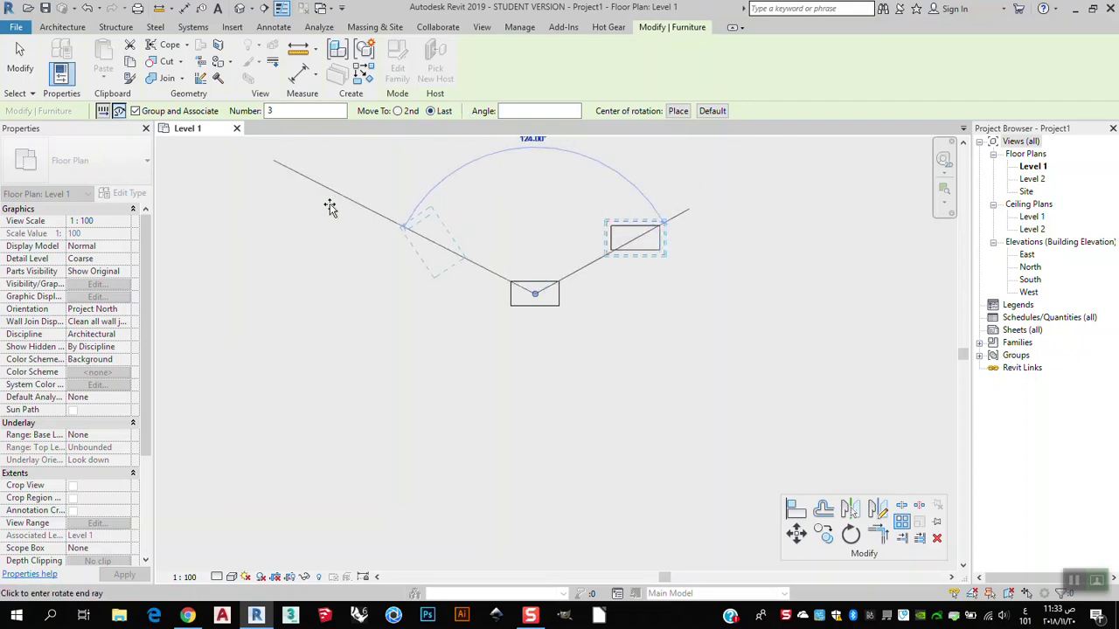
{"action": "left_click", "coordinate": [381, 369]}
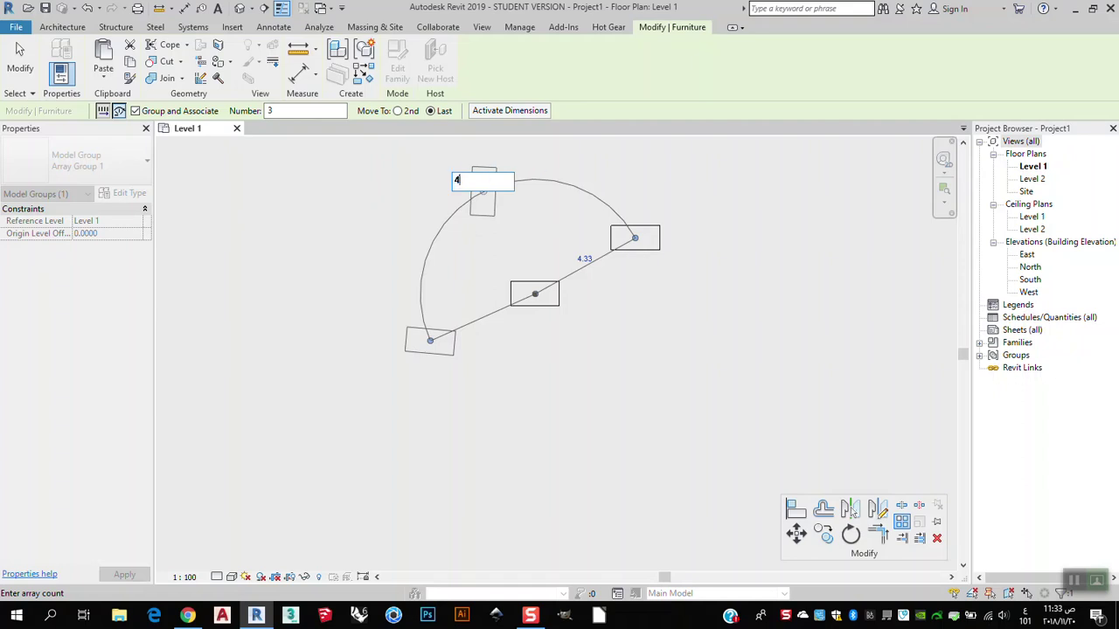
{"action": "key", "text": "Return"}
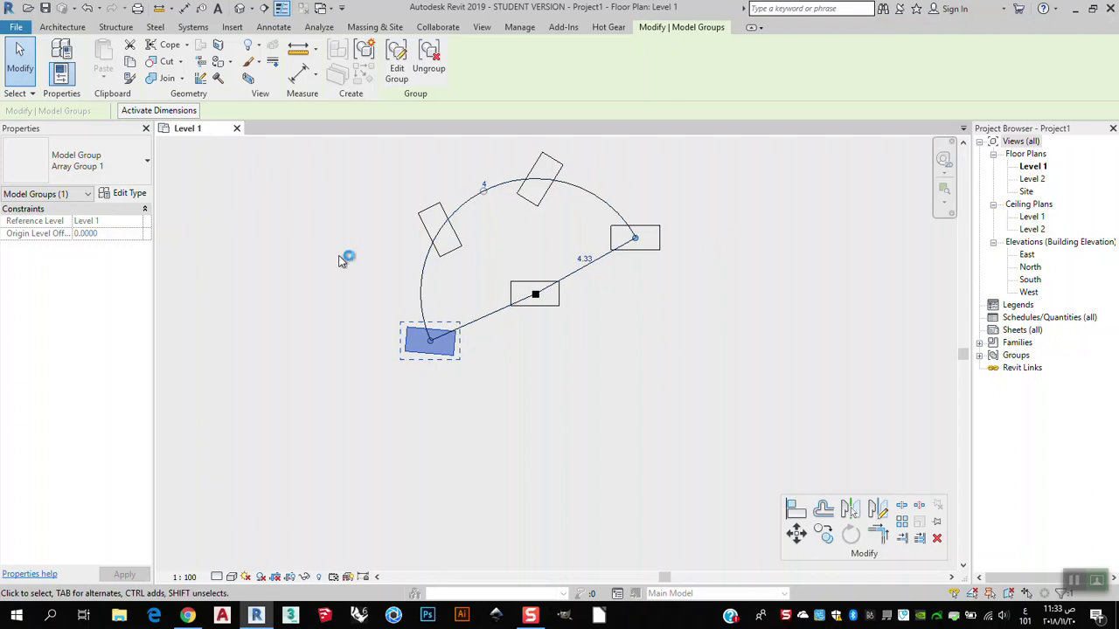
Set the radial array's count to 5 and extend its end around the circle to just below the first desk.
{"action": "left_click", "coordinate": [487, 186]}
{"action": "key", "text": "Return"}
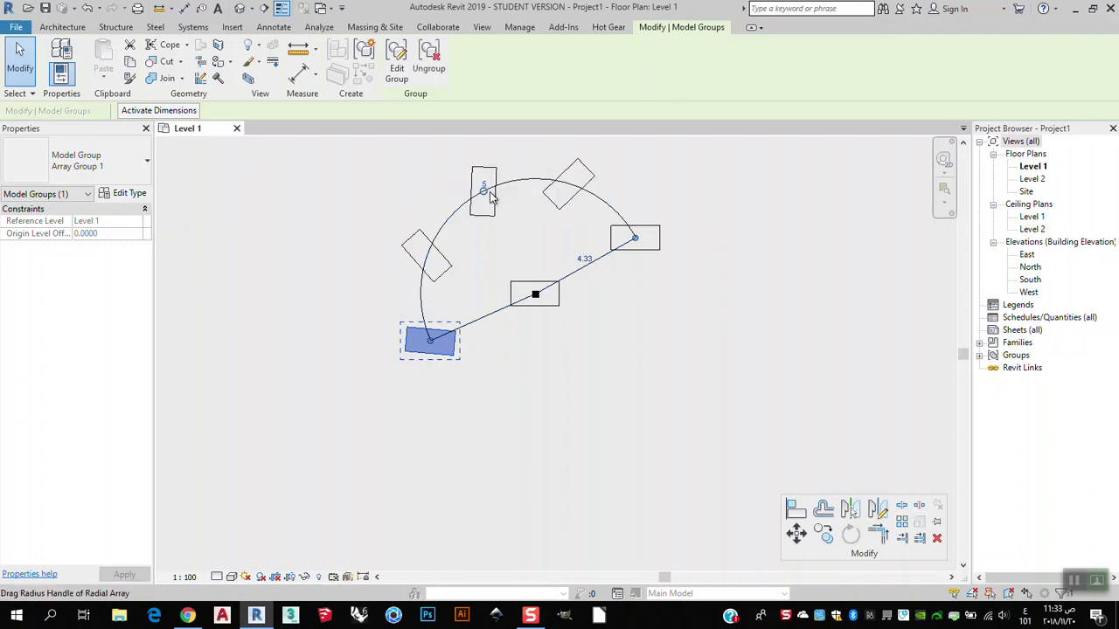
{"action": "left_click_drag", "start_coordinate": [430, 344], "coordinate": [642, 297]}
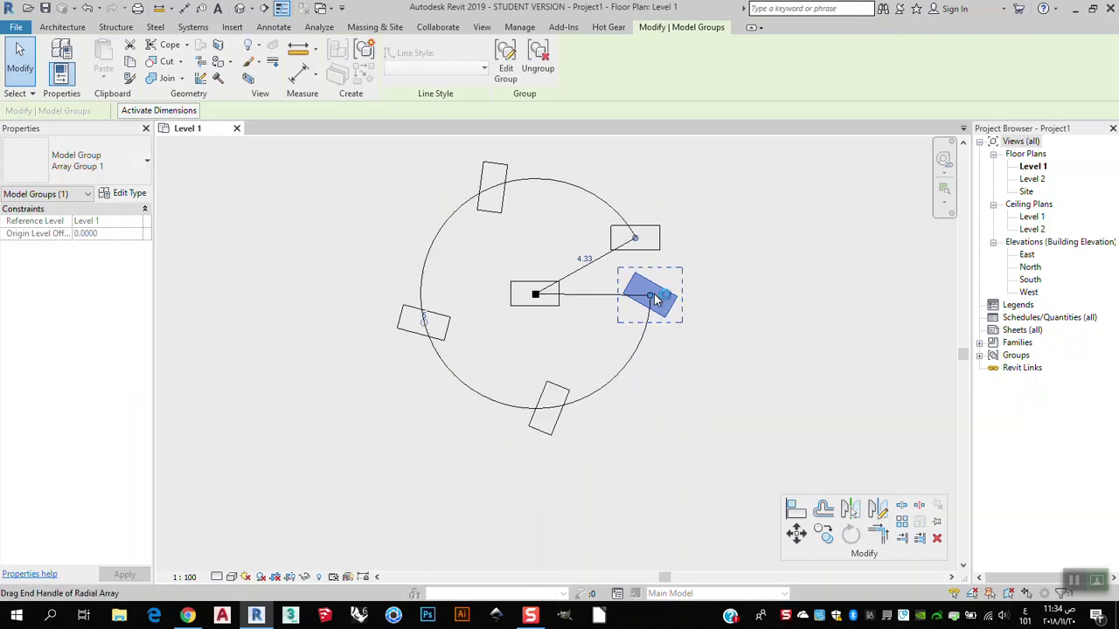
{"action": "mouse_move", "coordinate": [650, 298]}
{"action": "left_mouse_down"}
{"action": "mouse_move", "coordinate": [638, 343]}
{"action": "mouse_move", "coordinate": [644, 253]}
{"action": "mouse_move", "coordinate": [662, 213]}
{"action": "mouse_move", "coordinate": [644, 289]}
{"action": "left_mouse_up"}
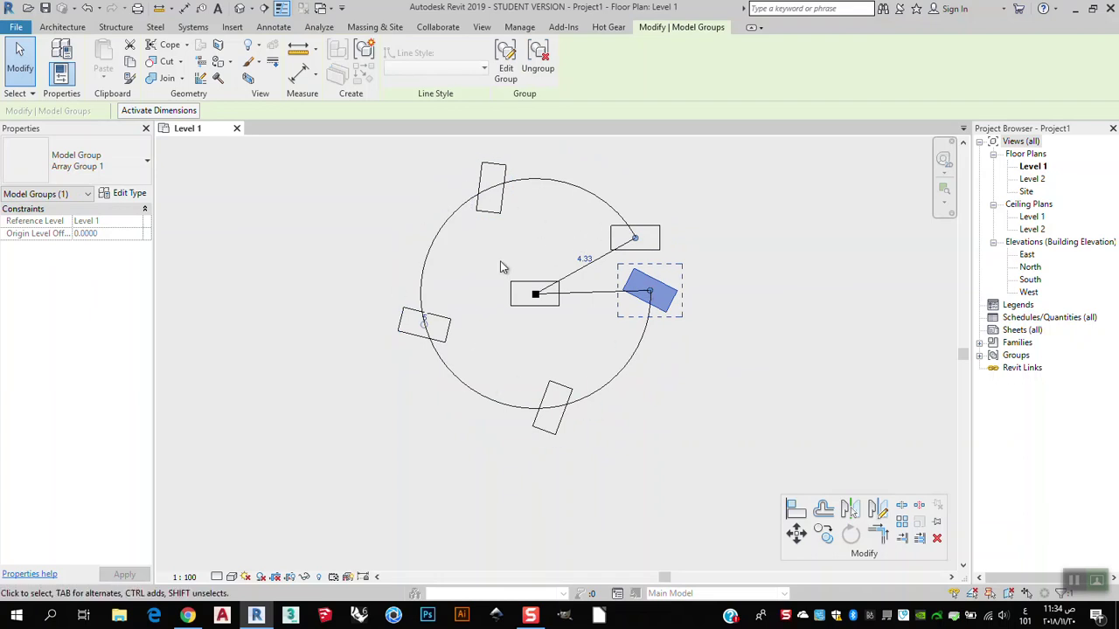
Pull the radial array's end back along the circle to just below the central desk and deselect the array.
{"action": "left_click_drag", "start_coordinate": [651, 291], "coordinate": [523, 411]}
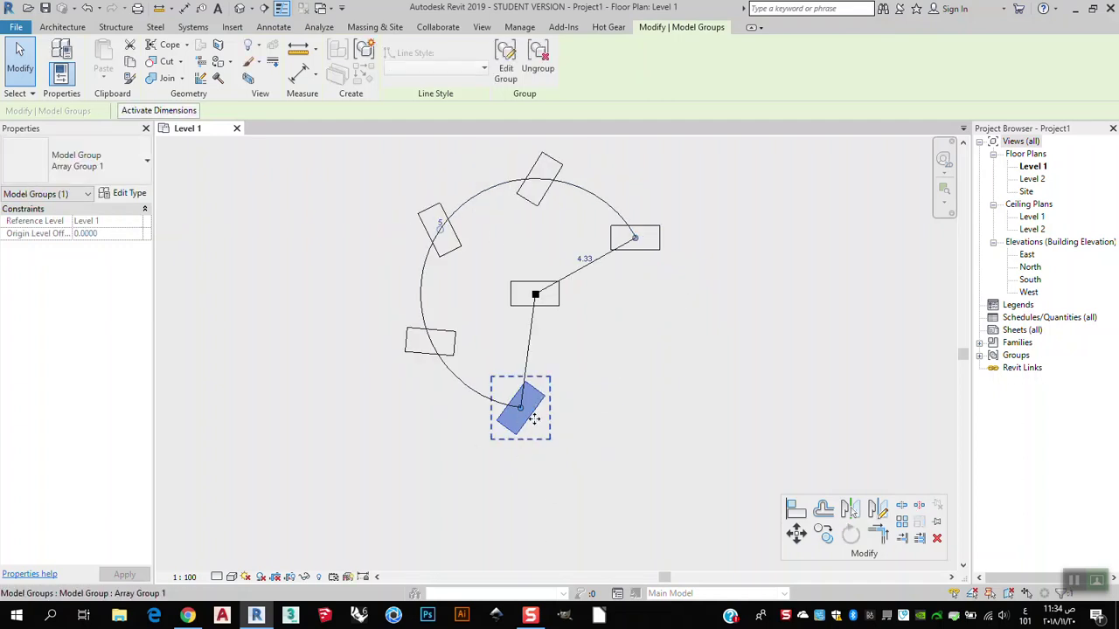
{"action": "right_click", "coordinate": [556, 433]}
{"action": "key", "text": "Escape"}
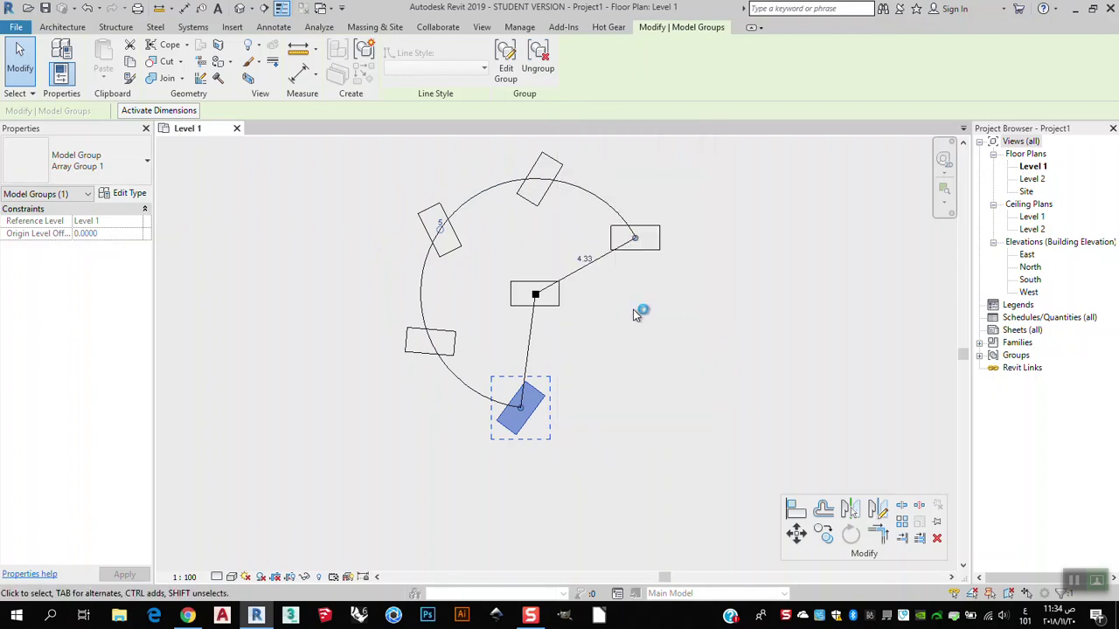
{"action": "left_click", "coordinate": [660, 352]}
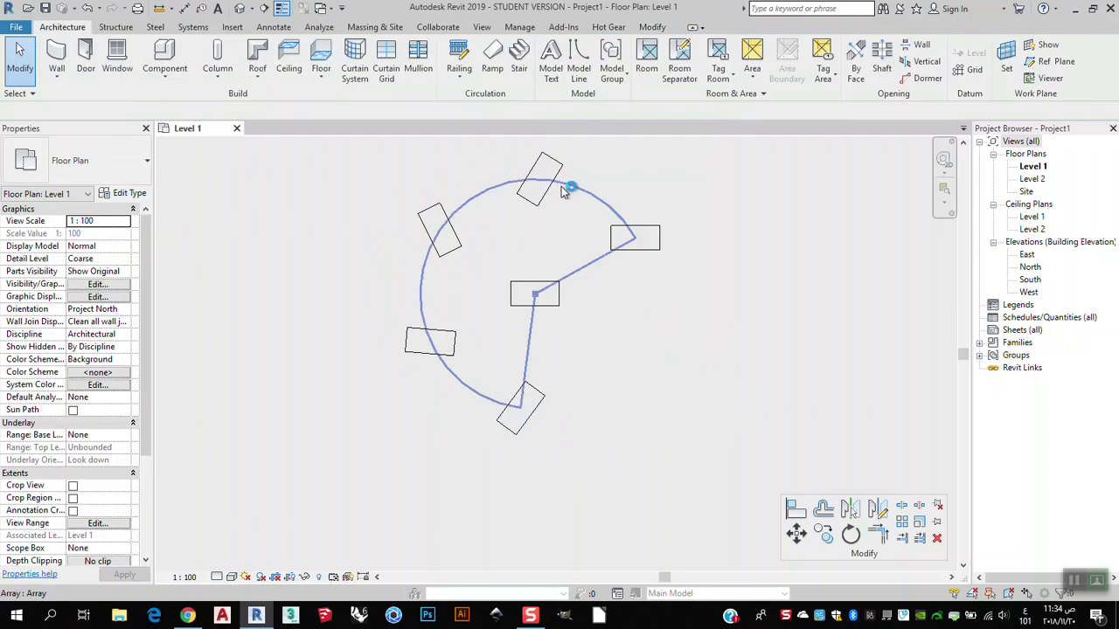
Select the desks around the arc one after another to examine their group membership and array arc.
{"action": "left_click", "coordinate": [560, 176]}
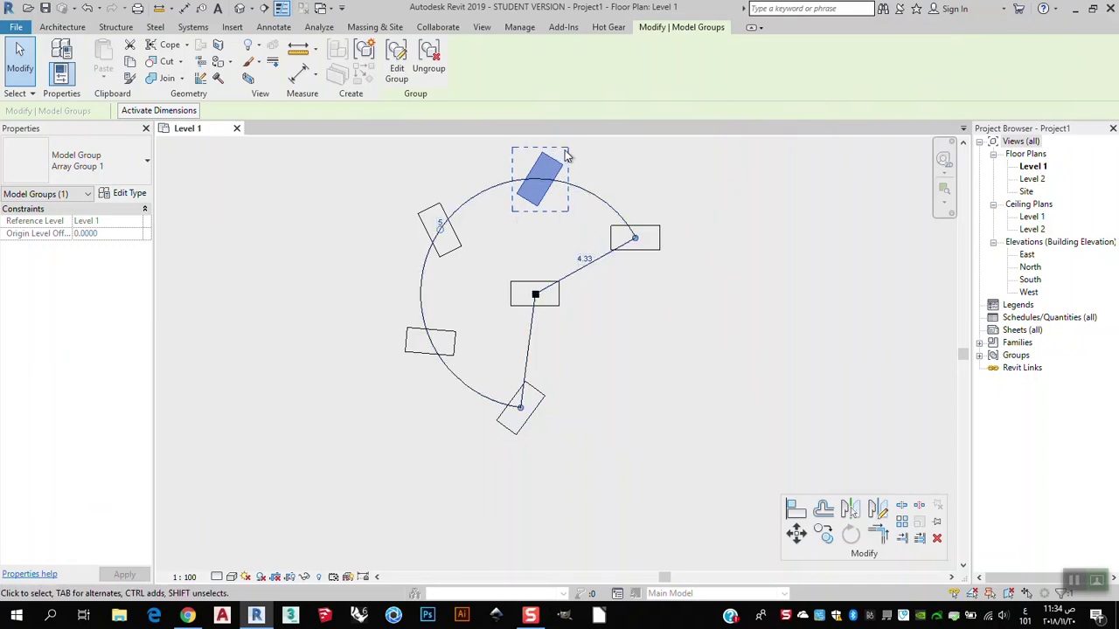
{"action": "left_click", "coordinate": [647, 240]}
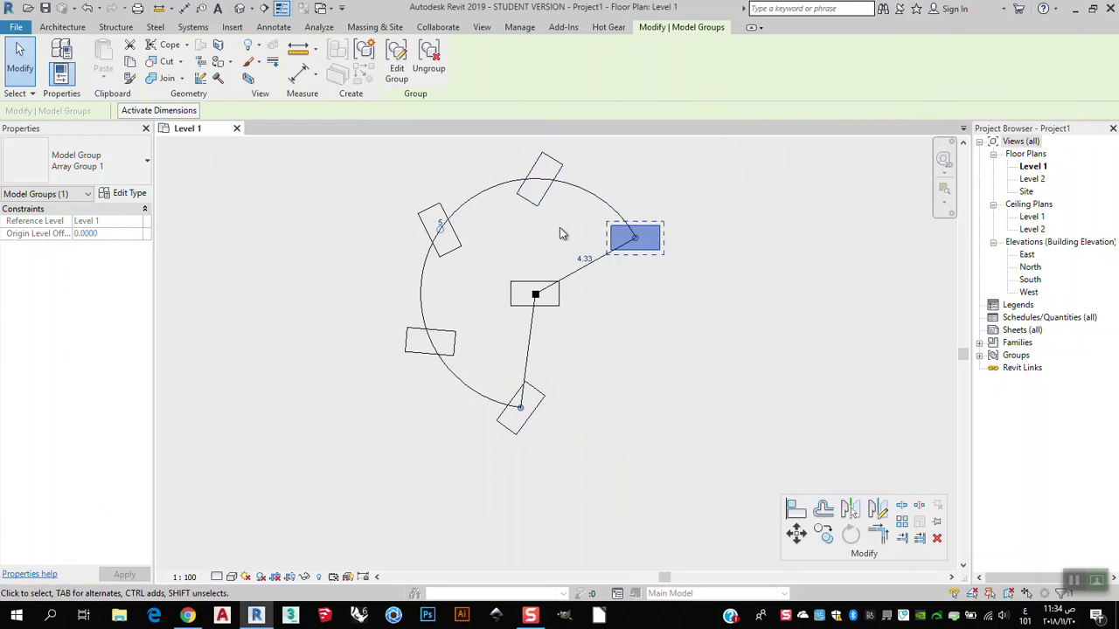
{"action": "left_click", "coordinate": [464, 247]}
{"action": "left_click", "coordinate": [452, 352]}
{"action": "left_click", "coordinate": [536, 391]}
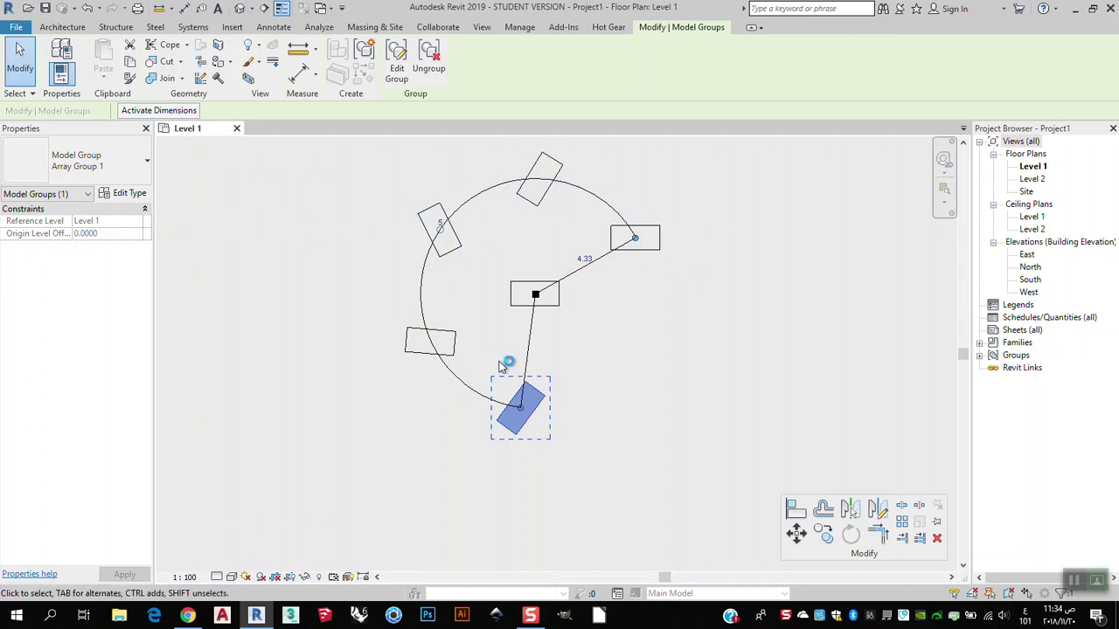
Edit the array group from the topmost desk, rotate its desk counterclockwise until it roughly follows the arc, and finish the group edit.
{"action": "left_click", "coordinate": [561, 169]}
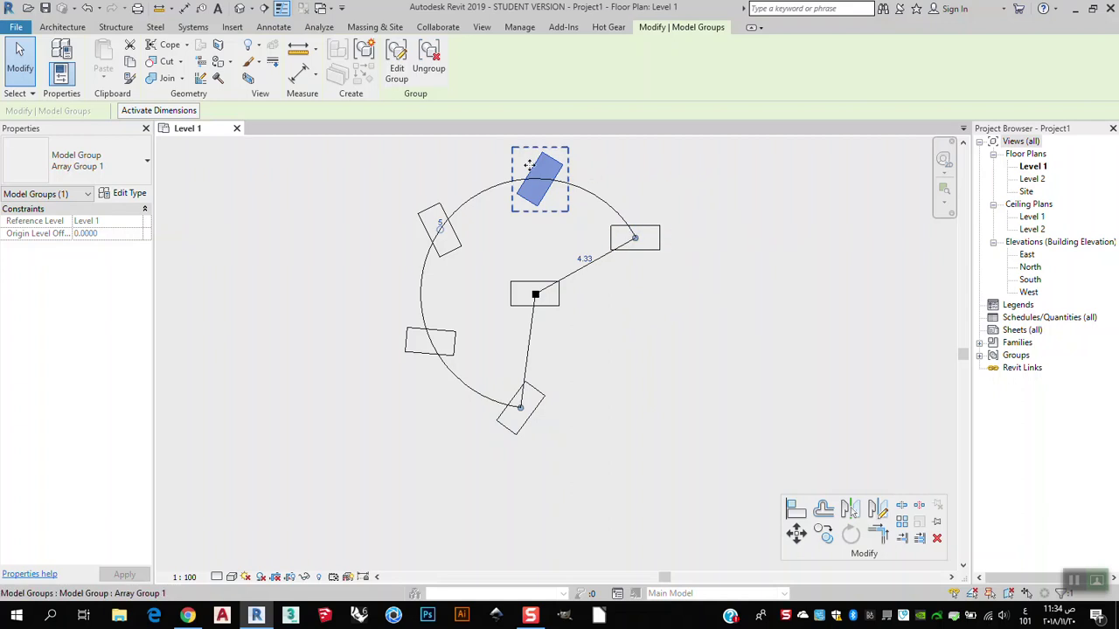
{"action": "left_click", "coordinate": [402, 77]}
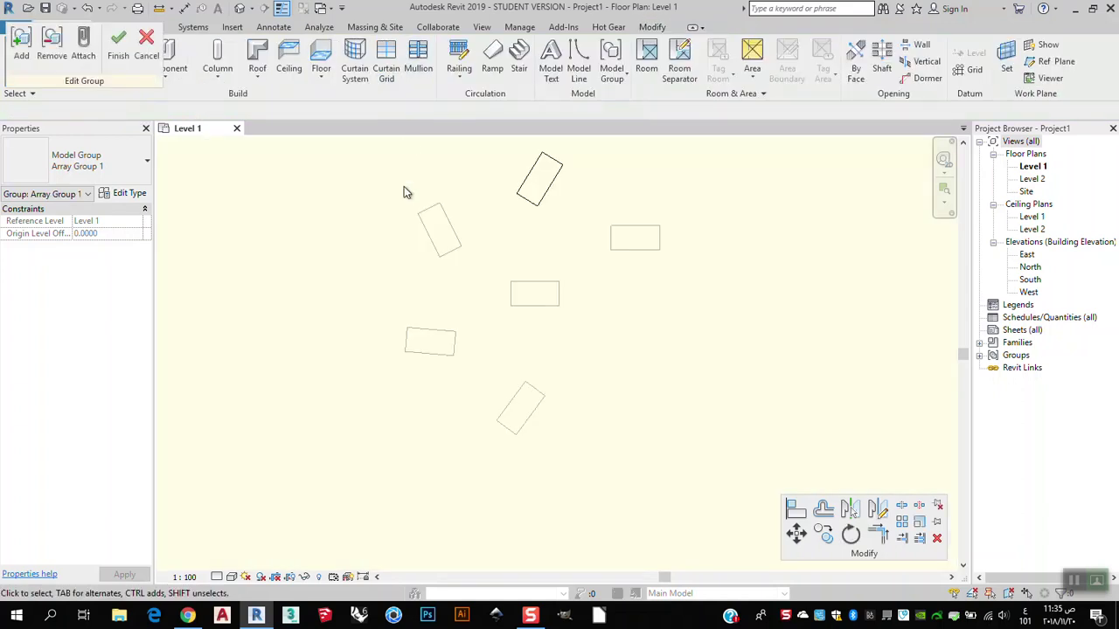
{"action": "left_click", "coordinate": [850, 535]}
{"action": "left_click", "coordinate": [545, 183]}
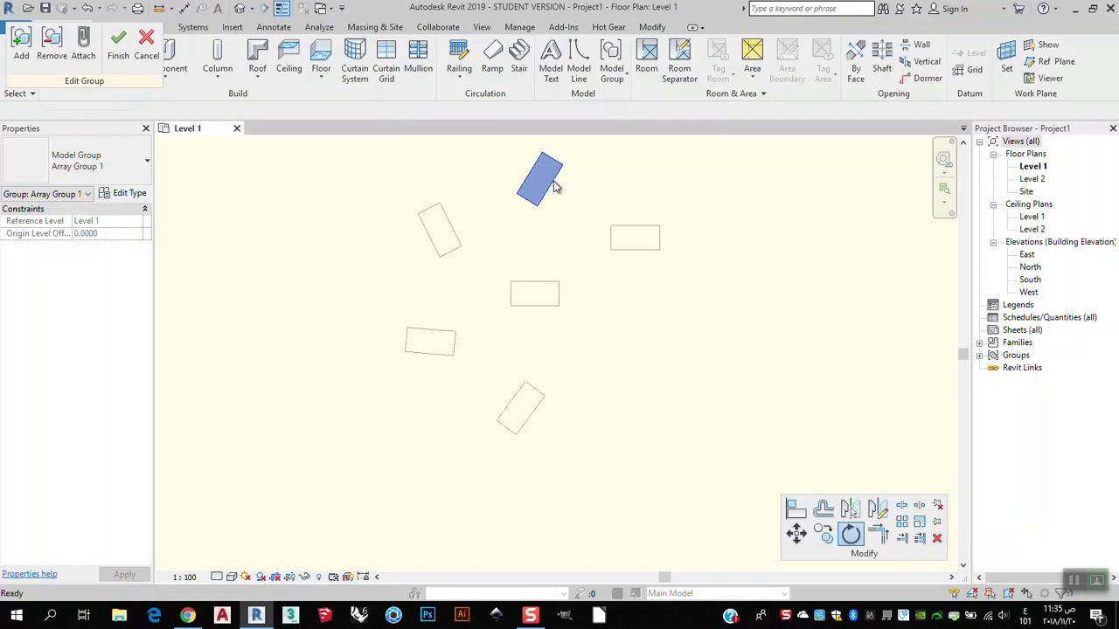
{"action": "key", "text": "Return"}
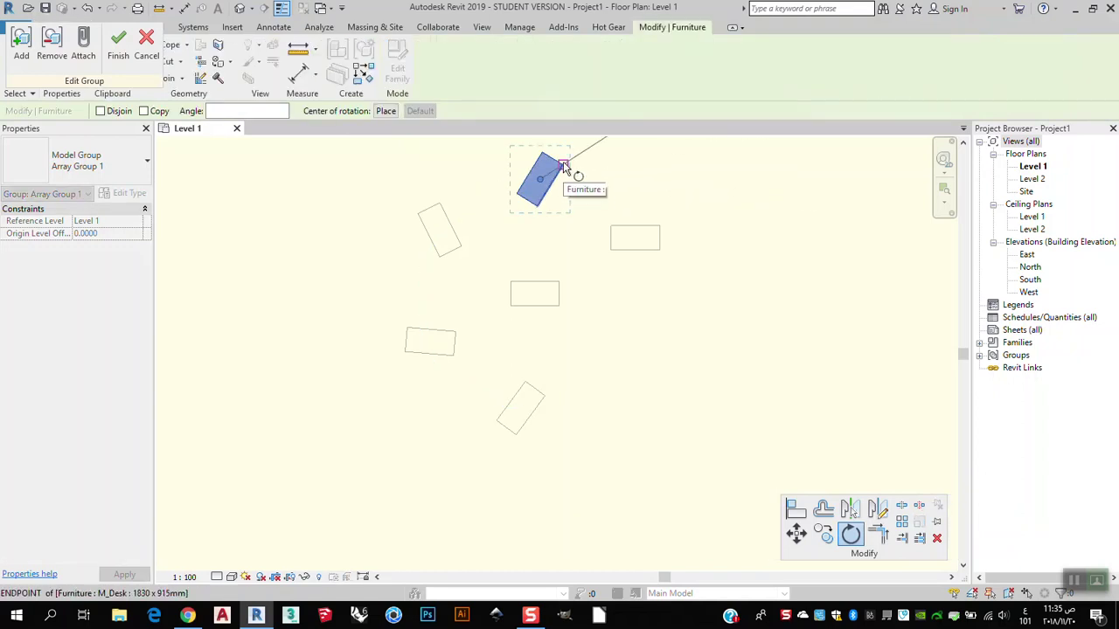
{"action": "left_click", "coordinate": [564, 168]}
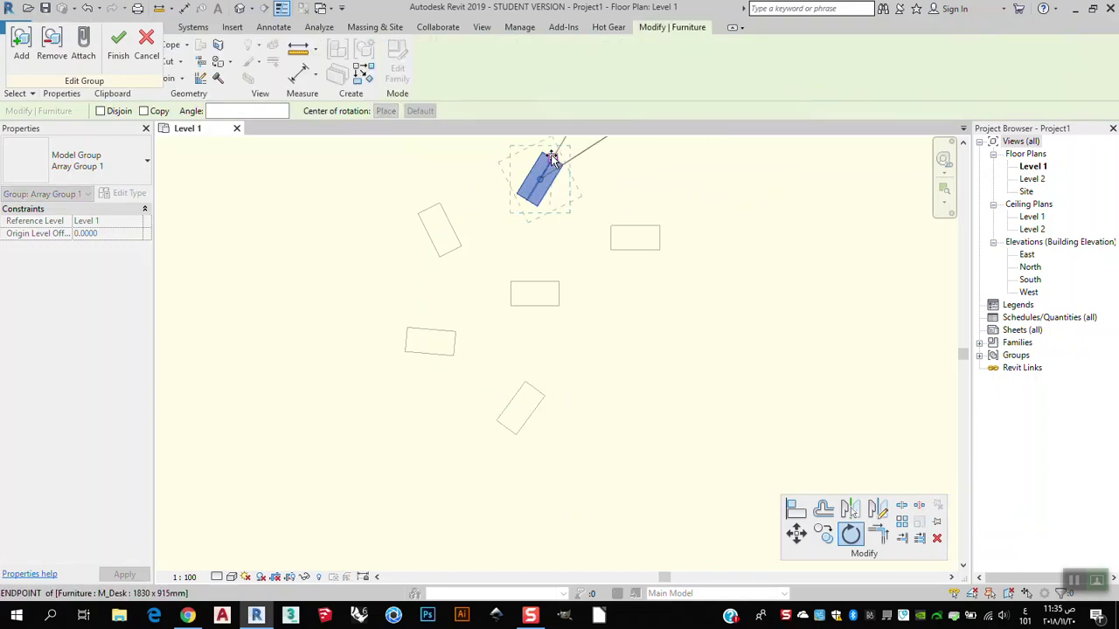
{"action": "left_click", "coordinate": [472, 159]}
{"action": "left_click", "coordinate": [118, 45]}
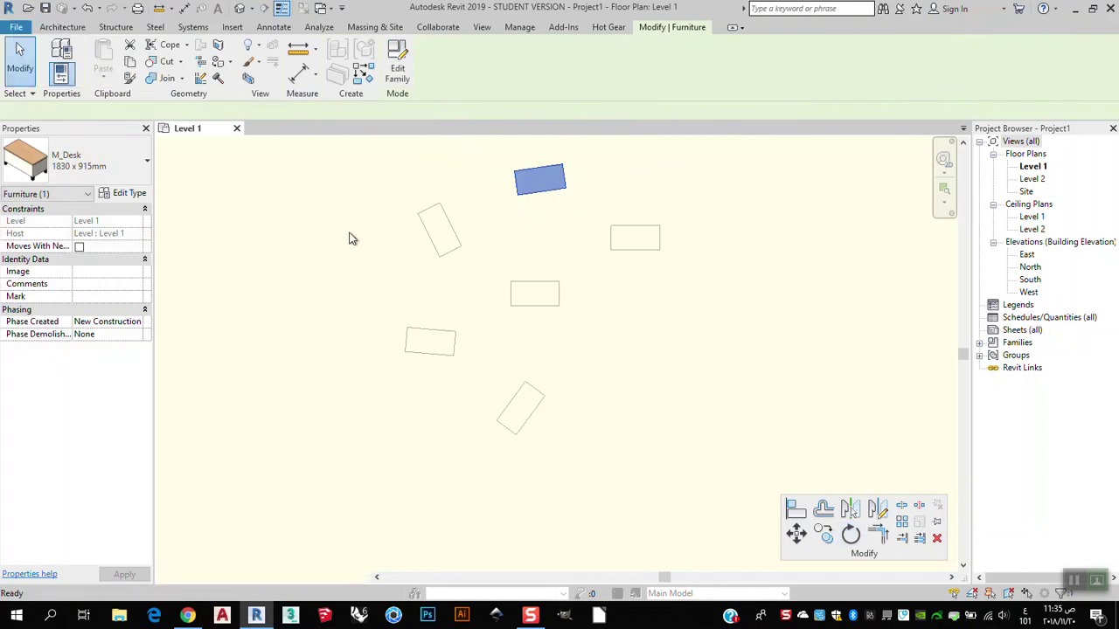
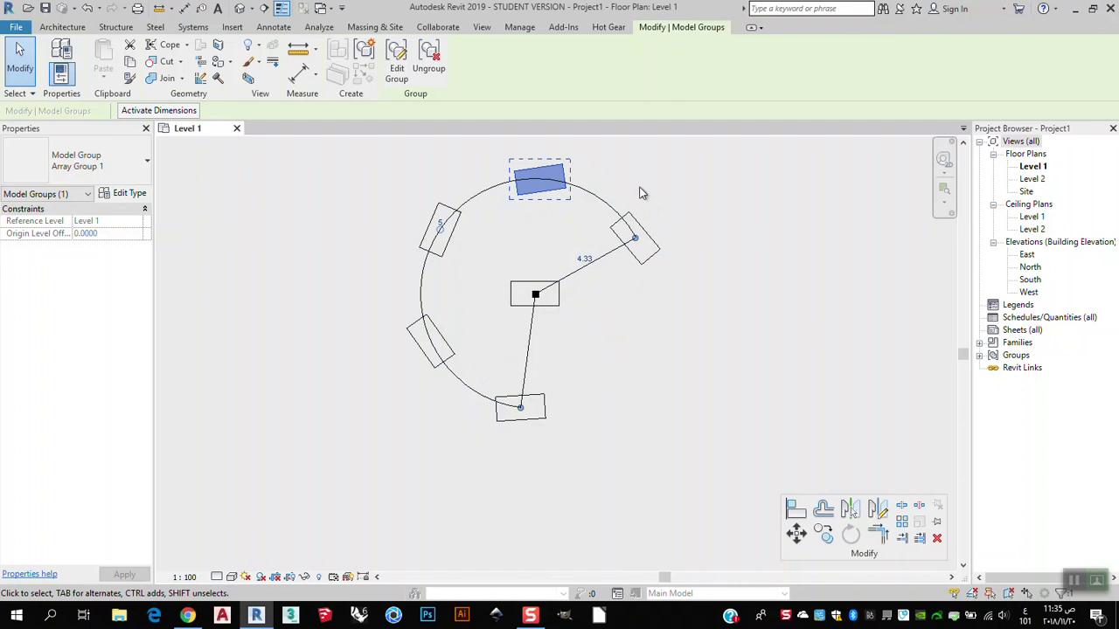
Extend the array's end to a 270° sweep around the central desk and open the array count.
{"action": "left_click", "coordinate": [577, 253]}
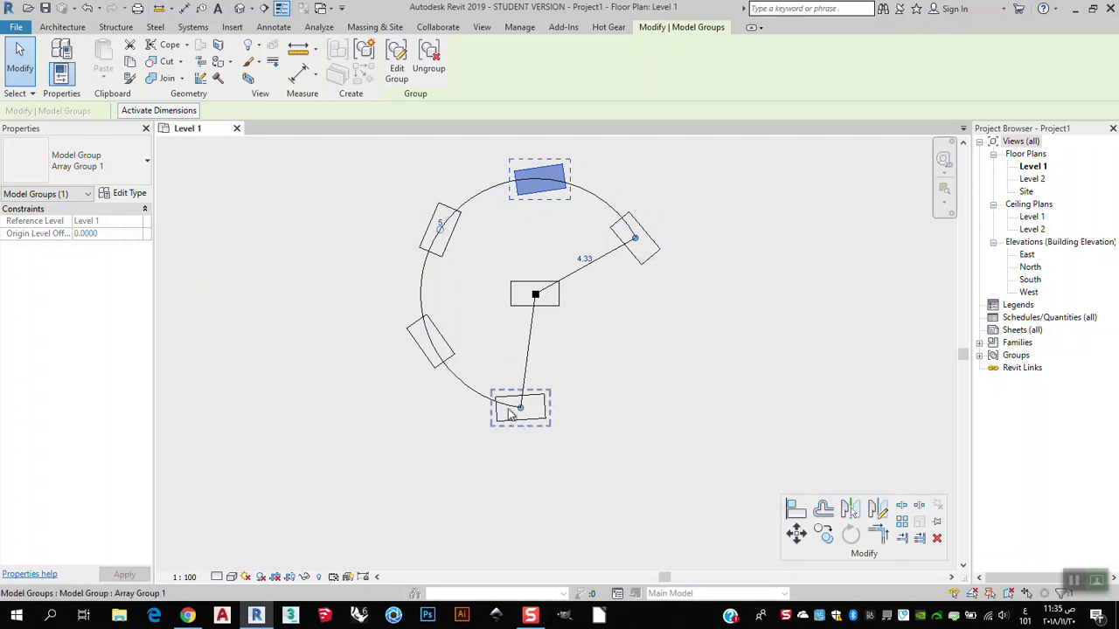
{"action": "left_click_drag", "start_coordinate": [521, 407], "coordinate": [584, 394]}
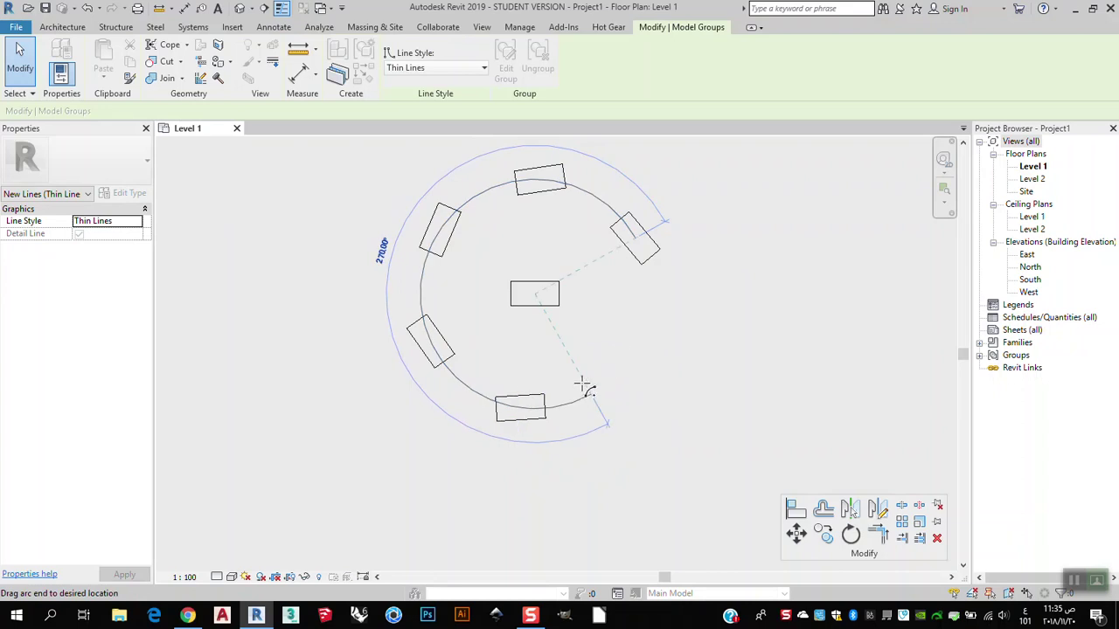
{"action": "left_click_drag", "start_coordinate": [581, 383], "coordinate": [582, 385]}
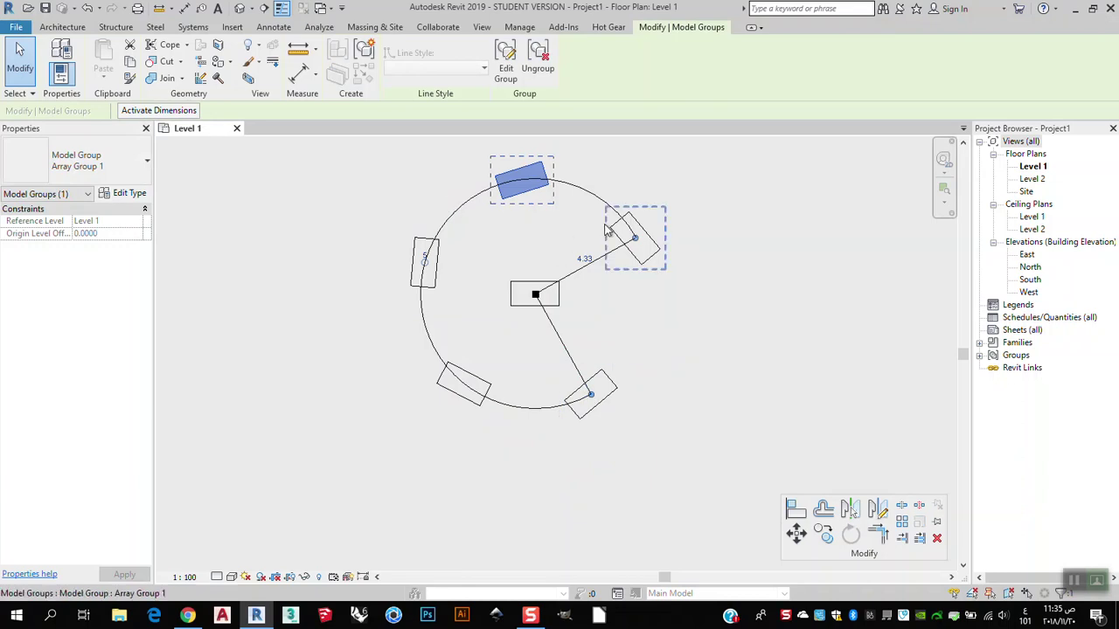
{"action": "left_click", "coordinate": [425, 258]}
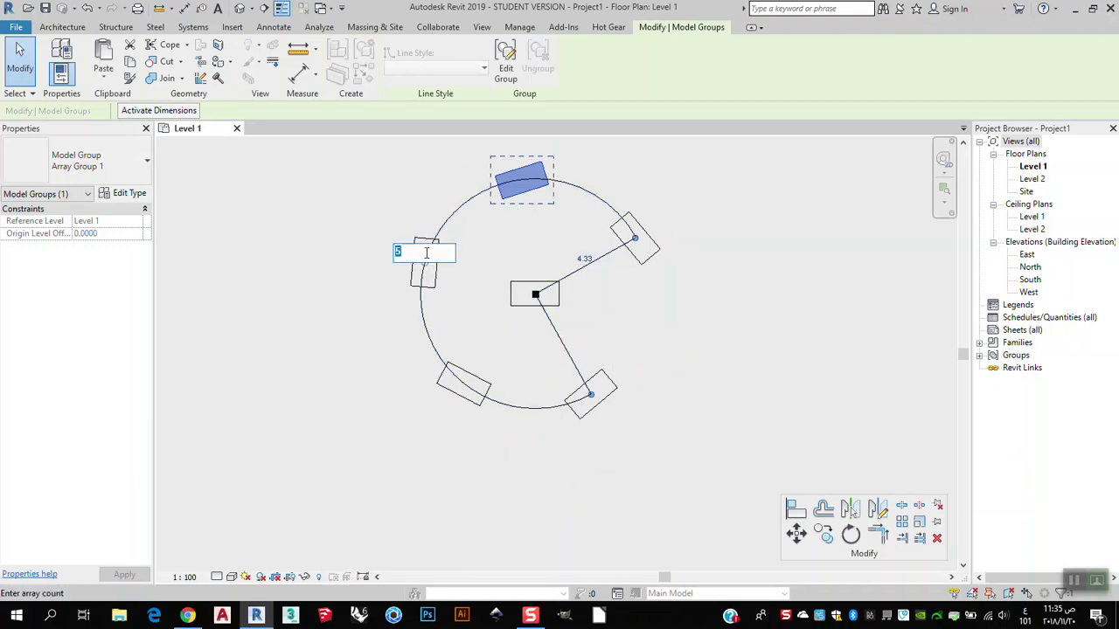
{"action": "key", "text": "Return"}
{"action": "left_click", "coordinate": [686, 316]}
Ungroup the array's first desk, at the start of the arc, and select it as a separate desk.
{"action": "left_click", "coordinate": [650, 260]}
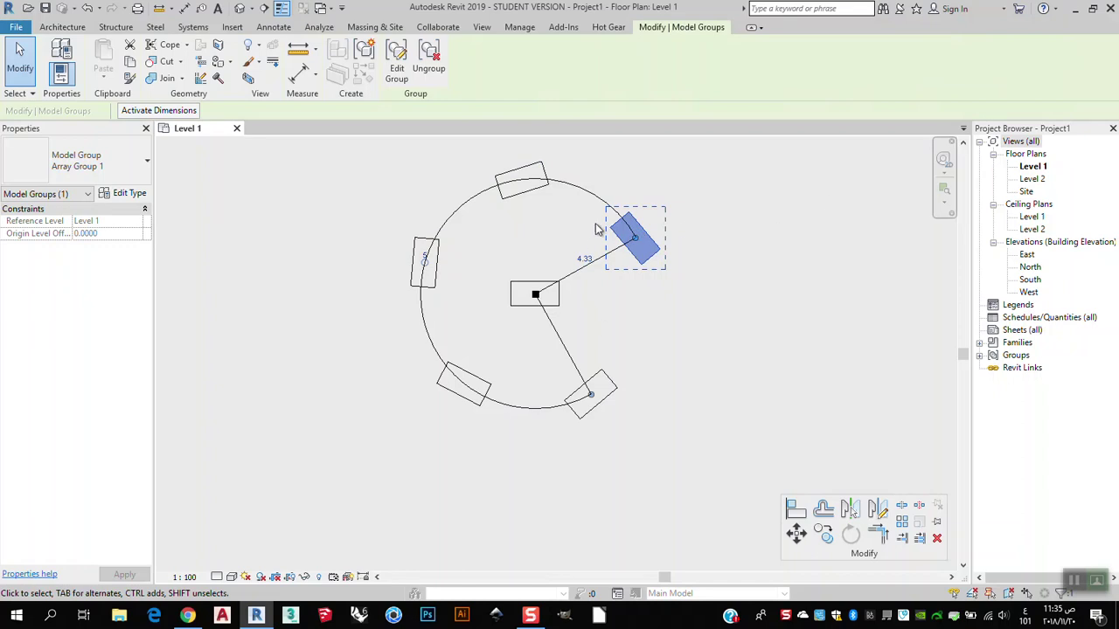
{"action": "left_click", "coordinate": [429, 61]}
{"action": "left_click", "coordinate": [691, 253]}
{"action": "left_click", "coordinate": [661, 255]}
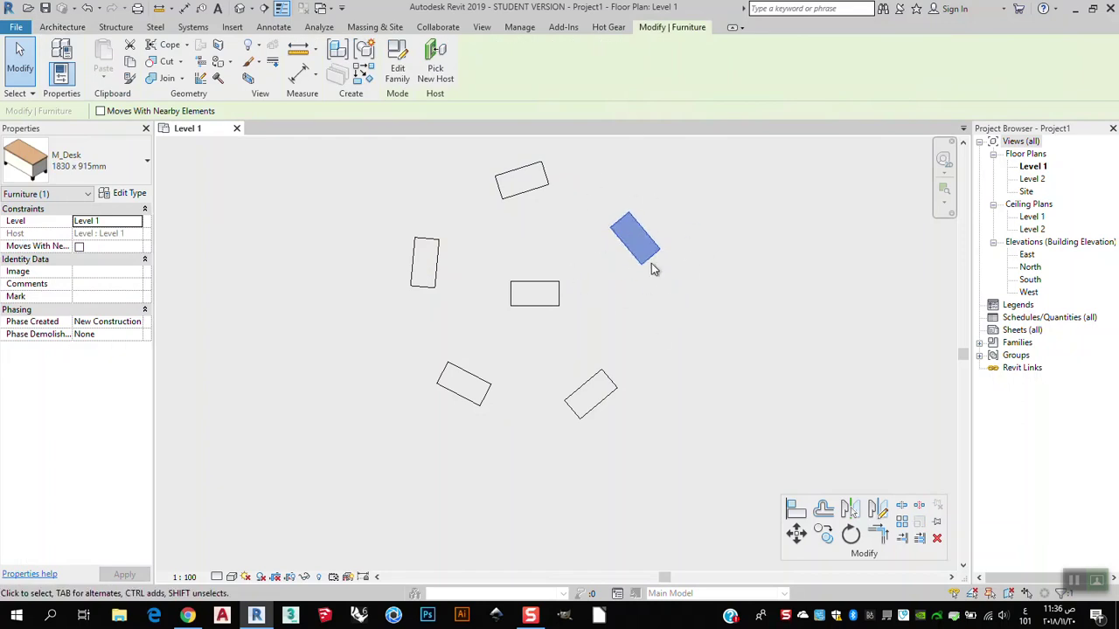
Move the ungrouped desk clear of the other desks and delete it.
{"action": "left_click", "coordinate": [690, 226]}
{"action": "left_click_drag", "start_coordinate": [645, 244], "coordinate": [870, 214]}
{"action": "key", "text": "Delete"}
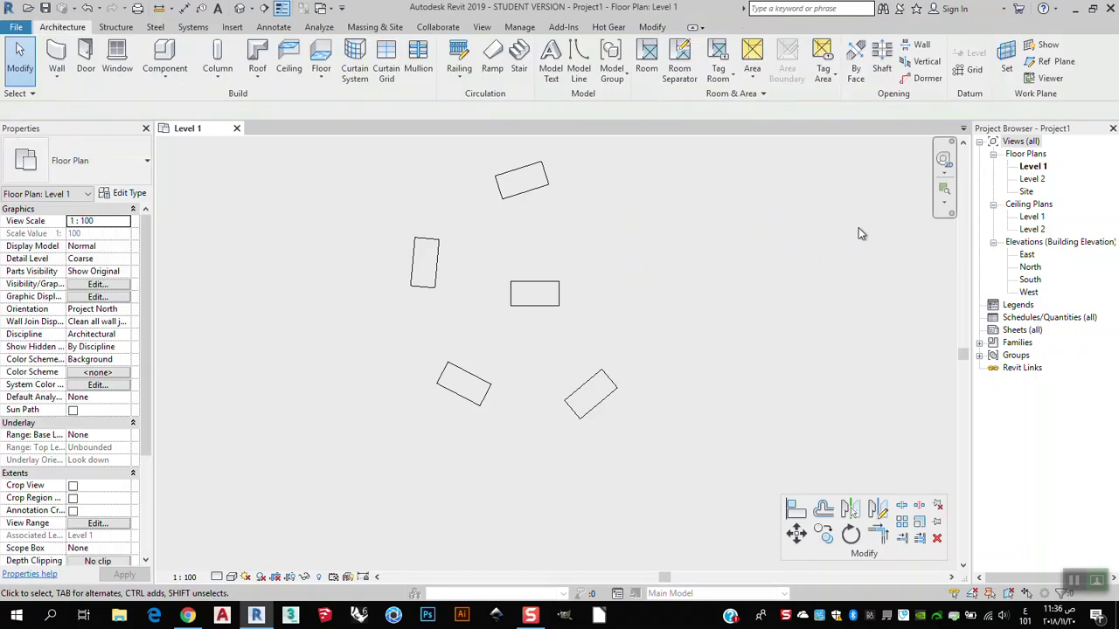
Move the two desks below the central desk outward, the right one far to the right and the left one slightly down-left.
{"action": "left_click", "coordinate": [609, 416]}
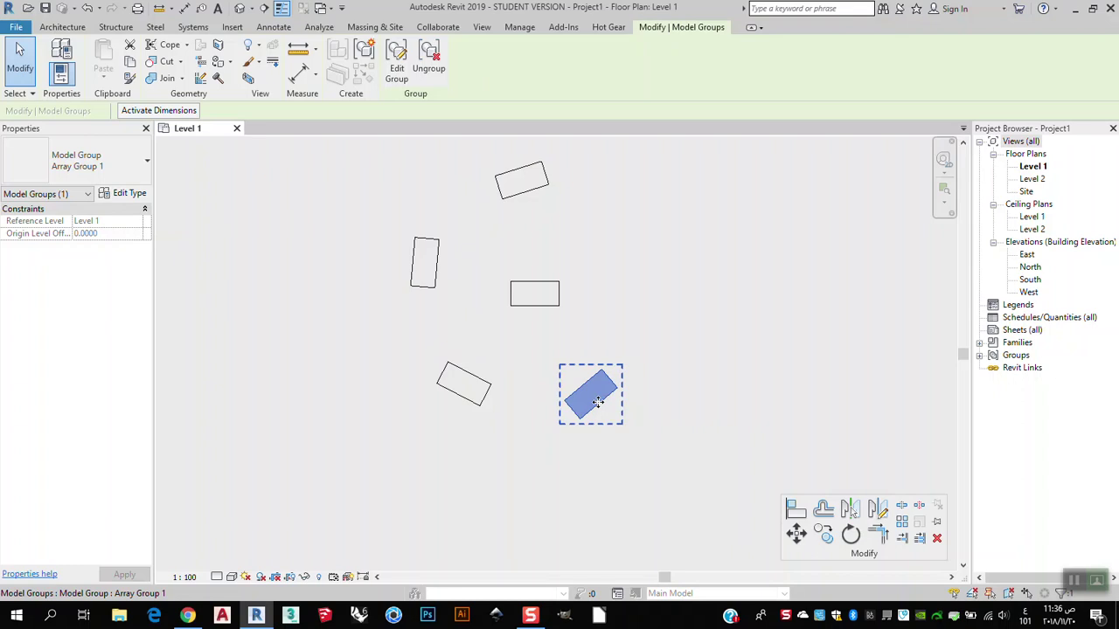
{"action": "left_click_drag", "start_coordinate": [600, 399], "coordinate": [785, 398]}
{"action": "left_click_drag", "start_coordinate": [476, 401], "coordinate": [423, 430]}
Delete the central desk from the floor plan.
{"action": "left_click", "coordinate": [542, 305]}
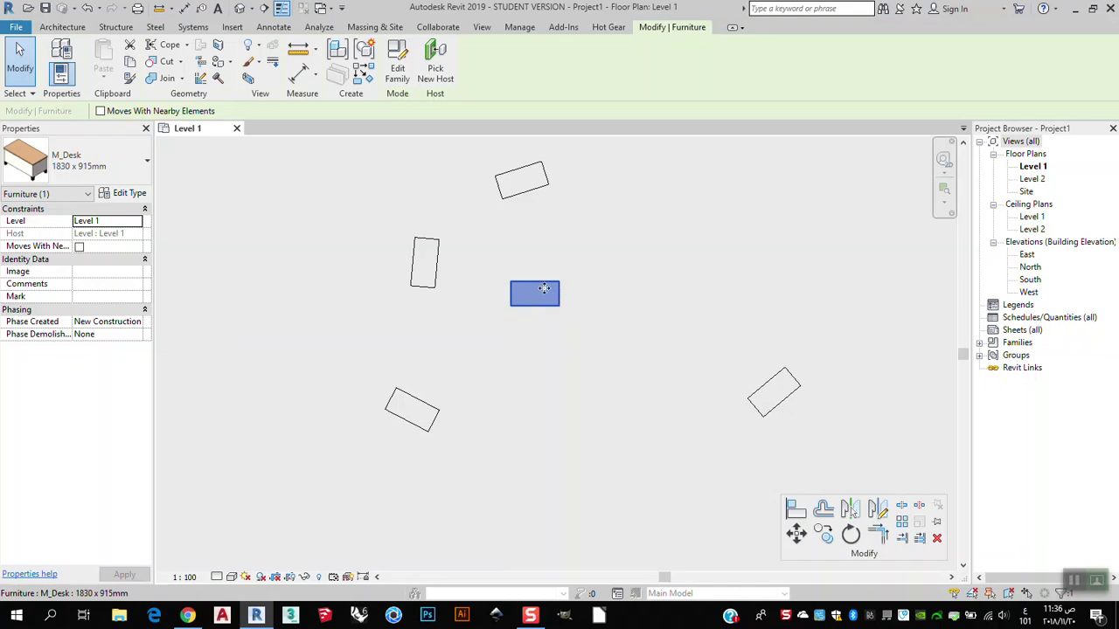
{"action": "left_click", "coordinate": [552, 311]}
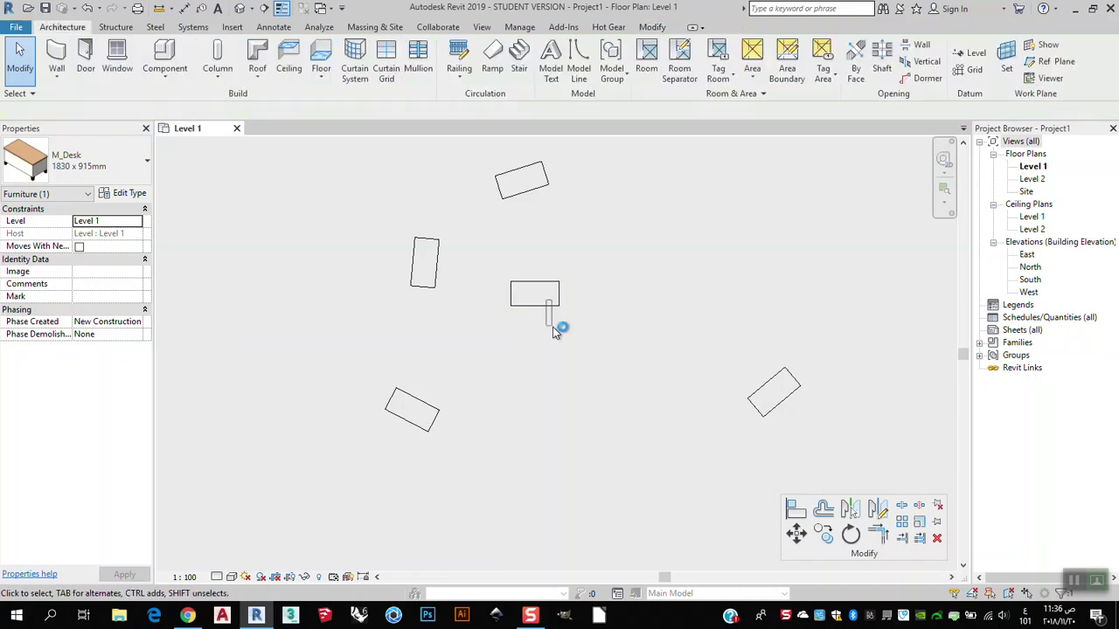
{"action": "left_click", "coordinate": [550, 310]}
{"action": "key", "text": "Delete"}
Rearrange the far-right, topmost and upper-left desks so the four remaining desks form a loose four-cornered layout.
{"action": "left_click", "coordinate": [774, 392]}
{"action": "left_click_drag", "start_coordinate": [773, 392], "coordinate": [640, 222]}
{"action": "left_click", "coordinate": [527, 178]}
{"action": "left_click_drag", "start_coordinate": [527, 179], "coordinate": [635, 374]}
{"action": "left_click_drag", "start_coordinate": [437, 262], "coordinate": [499, 236]}
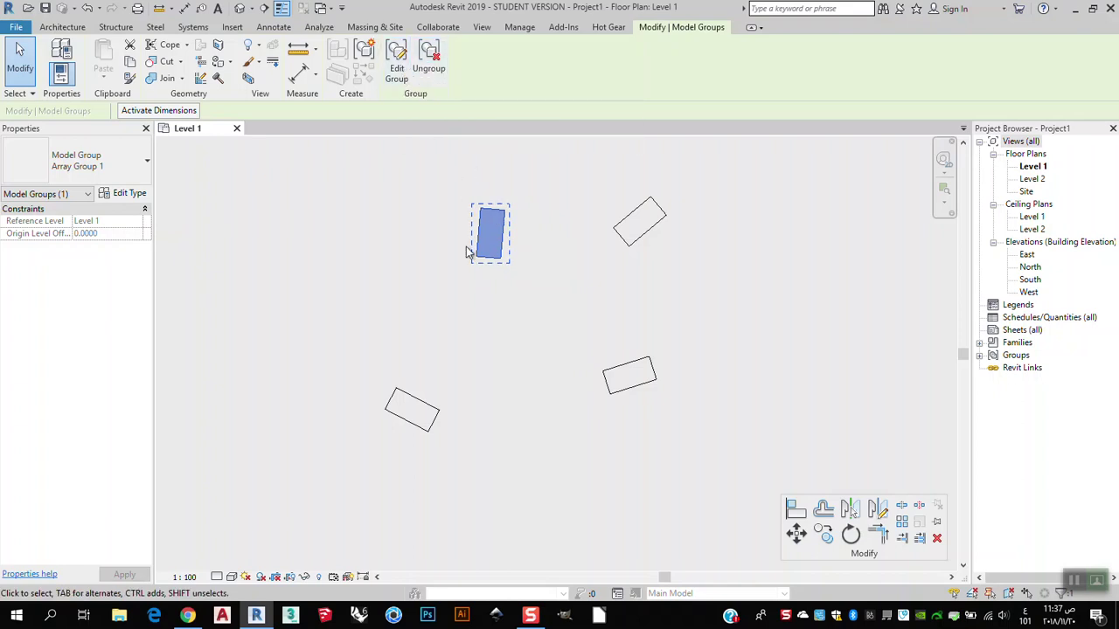
Edit the group from the upper-left desk, rotate its desk counterclockwise to a nearly horizontal position, and finish the group edit.
{"action": "left_click", "coordinate": [397, 63]}
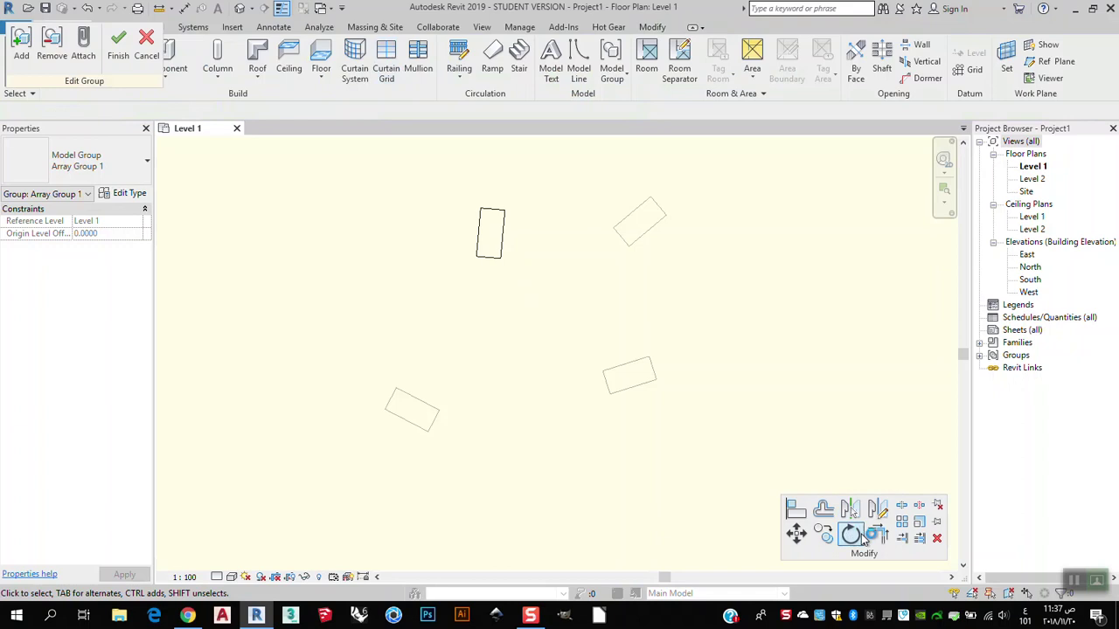
{"action": "left_click", "coordinate": [851, 534]}
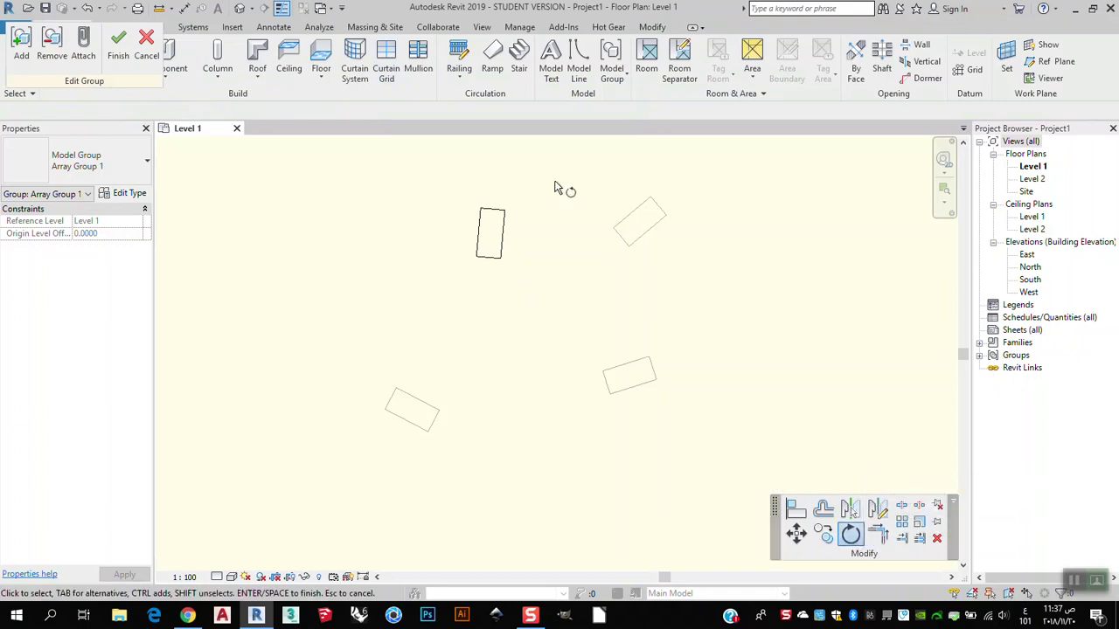
{"action": "left_click", "coordinate": [506, 255]}
{"action": "key", "text": "Return"}
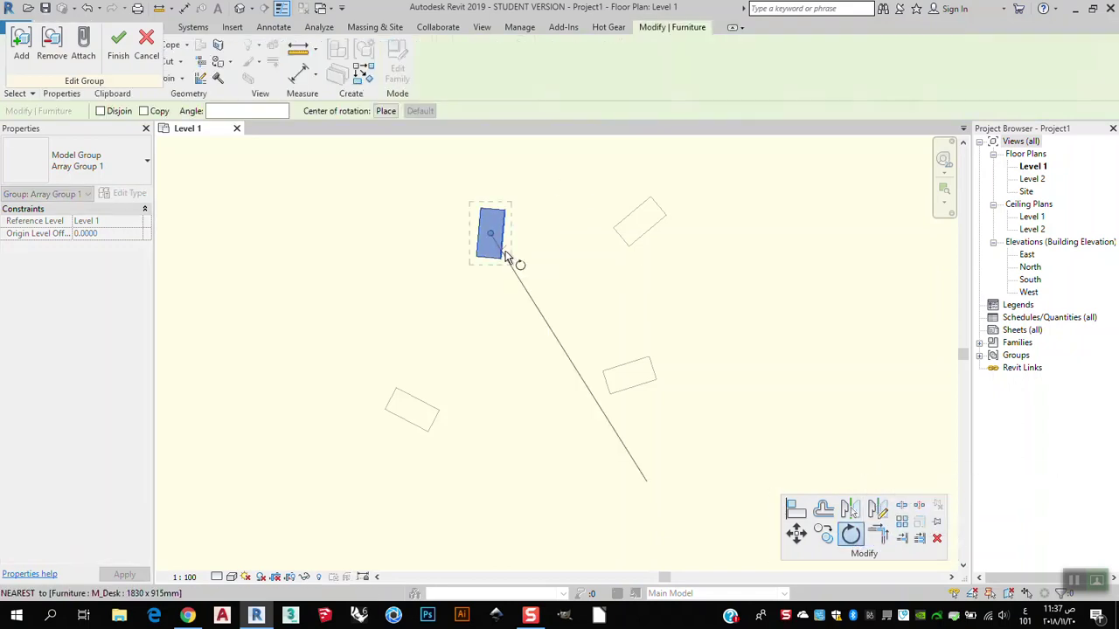
{"action": "left_click", "coordinate": [552, 234]}
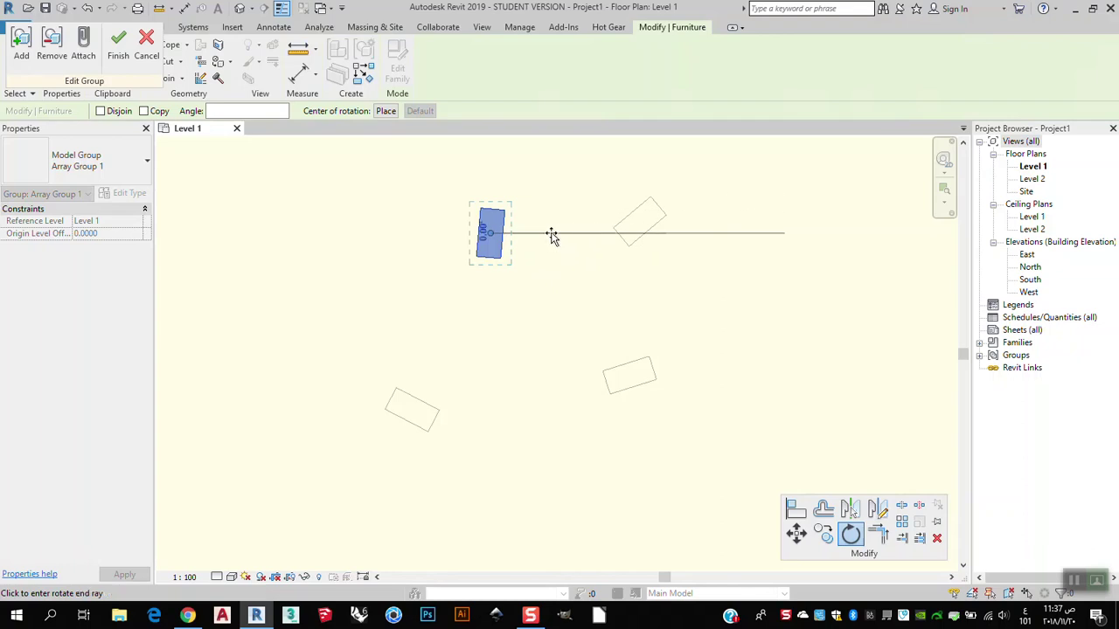
{"action": "left_click", "coordinate": [502, 178]}
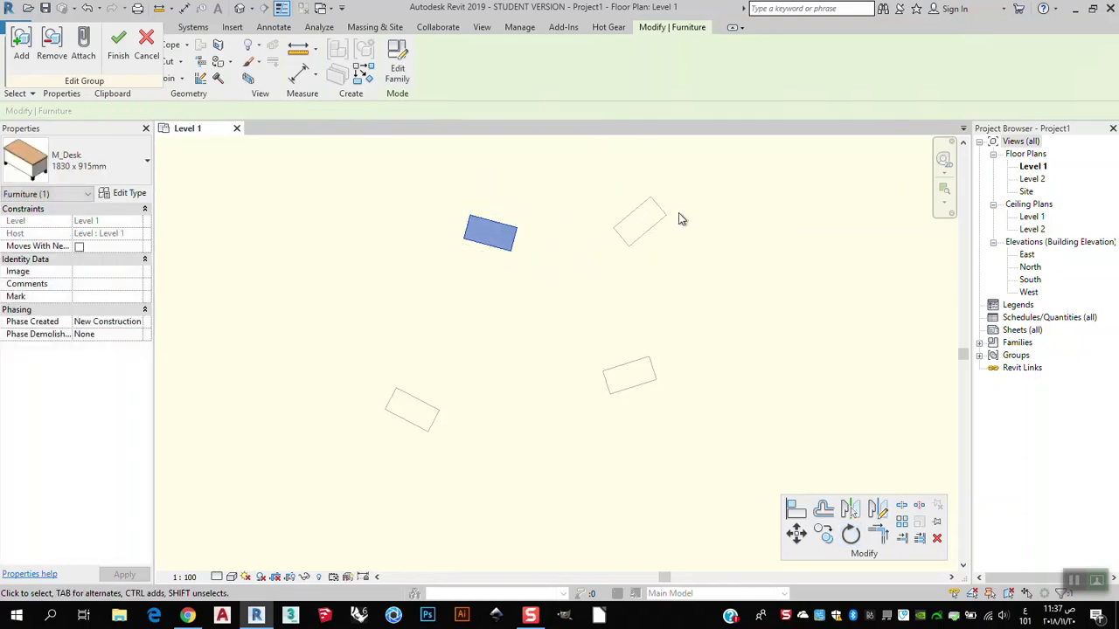
{"action": "left_click", "coordinate": [118, 46]}
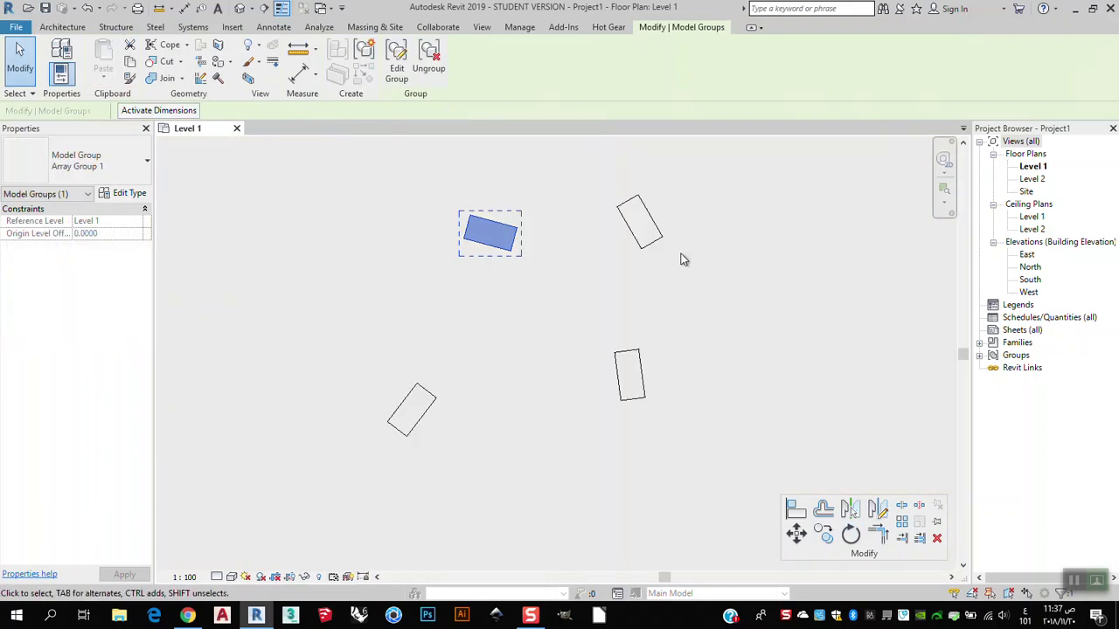
Ungroup the upper-left desk and move it away to the far upper-left of the plan.
{"action": "left_click", "coordinate": [428, 63]}
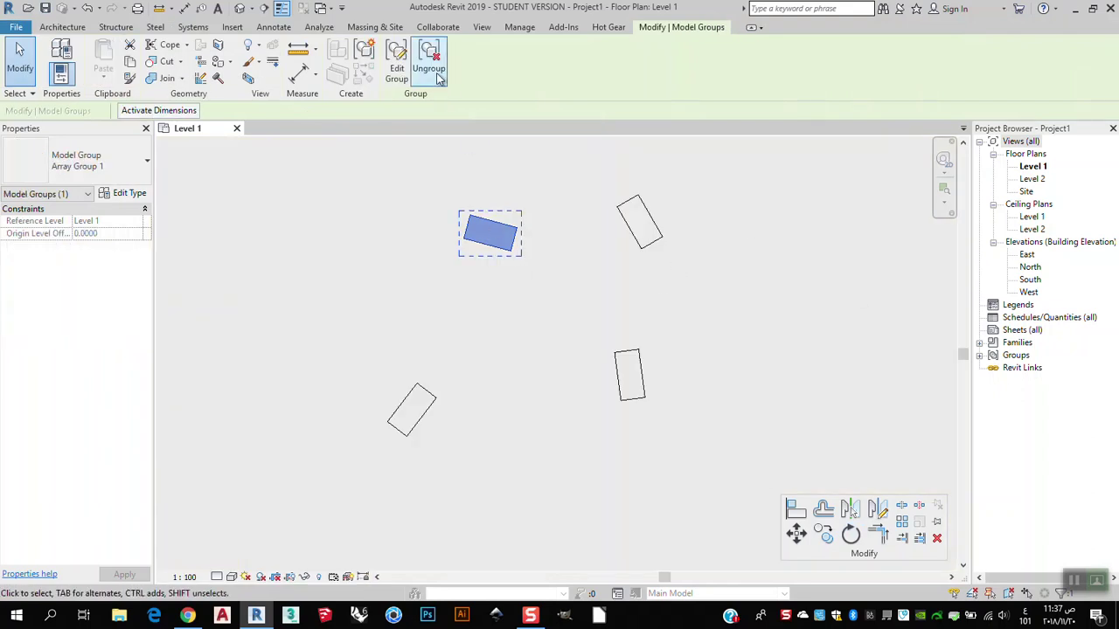
{"action": "left_click", "coordinate": [577, 255]}
{"action": "left_click", "coordinate": [500, 244]}
{"action": "left_click_drag", "start_coordinate": [500, 245], "coordinate": [229, 188]}
Select the three remaining desks in turn to check whether they still belong to the array group.
{"action": "left_click", "coordinate": [636, 234]}
{"action": "left_click", "coordinate": [642, 394]}
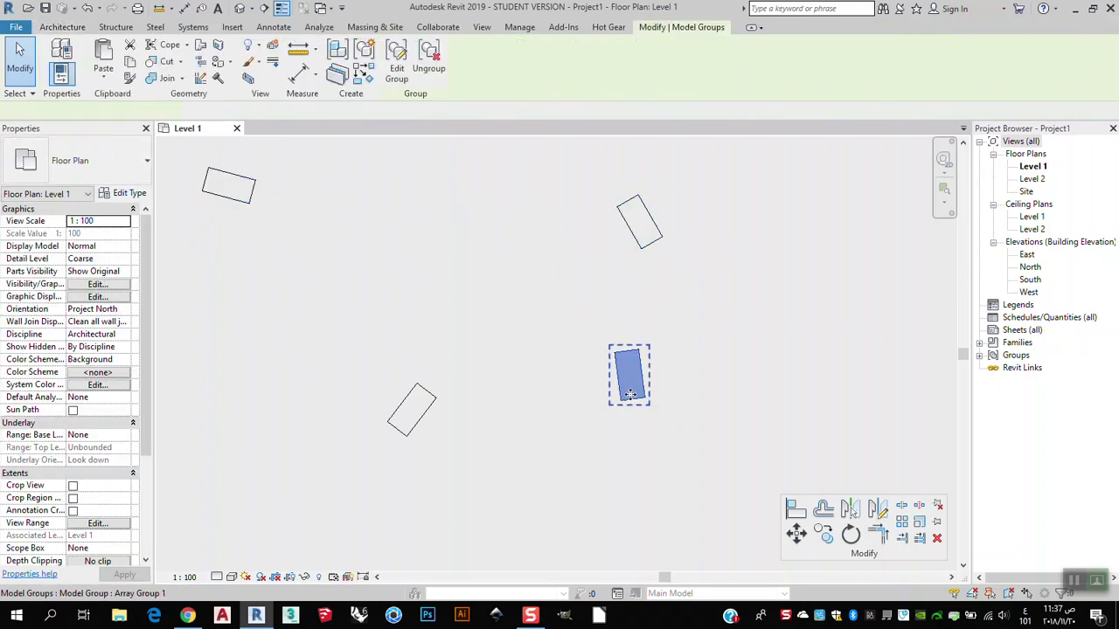
{"action": "left_click", "coordinate": [430, 418]}
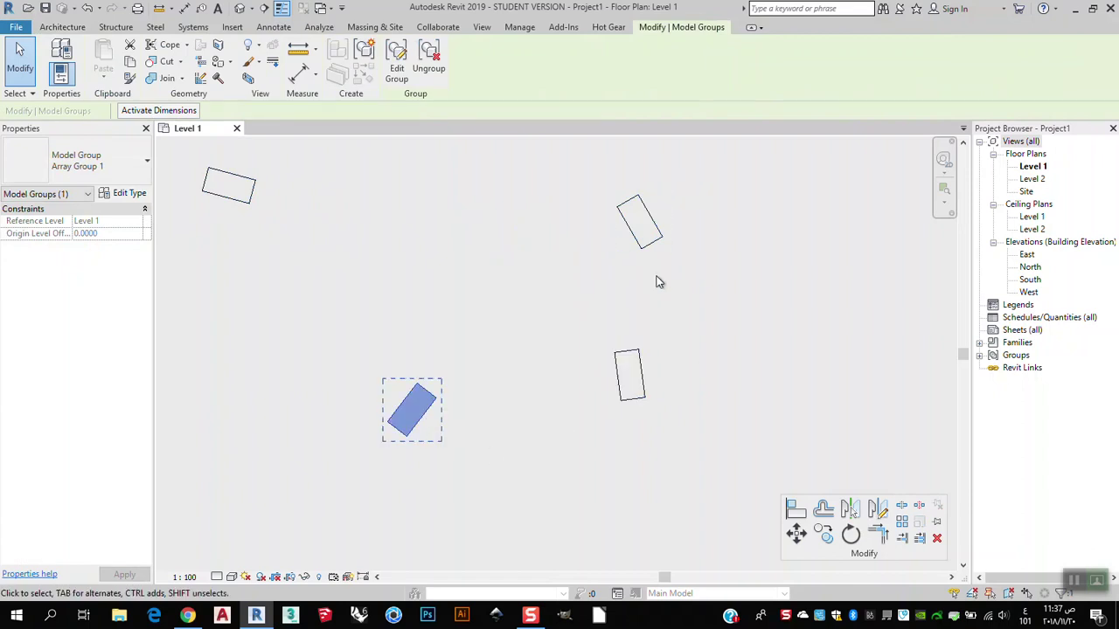